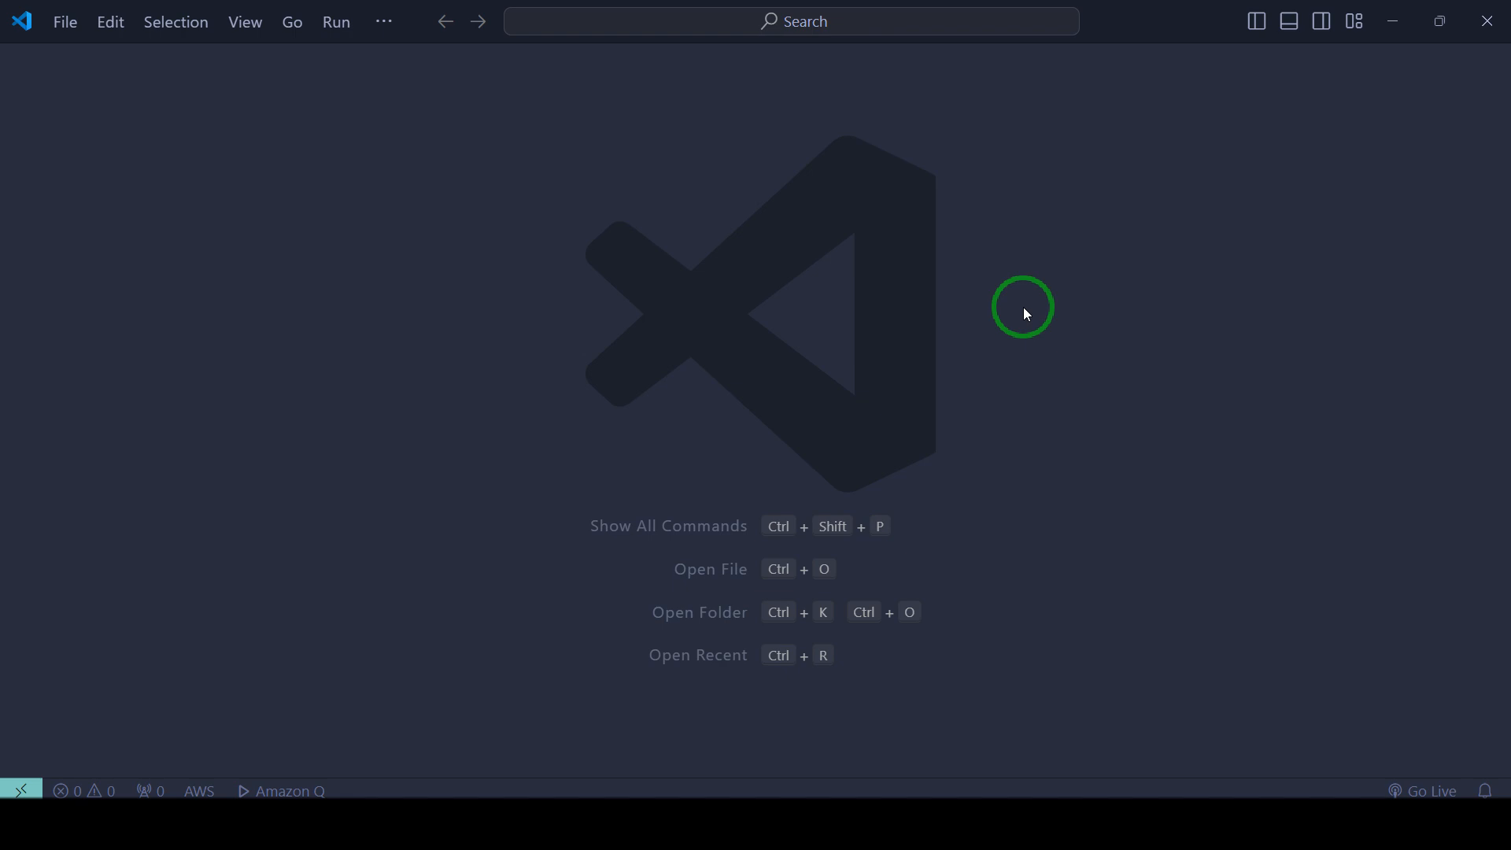
Switch to Logitech G HUB and look over the applications that have profiles in profile management.
click(1044, 803)
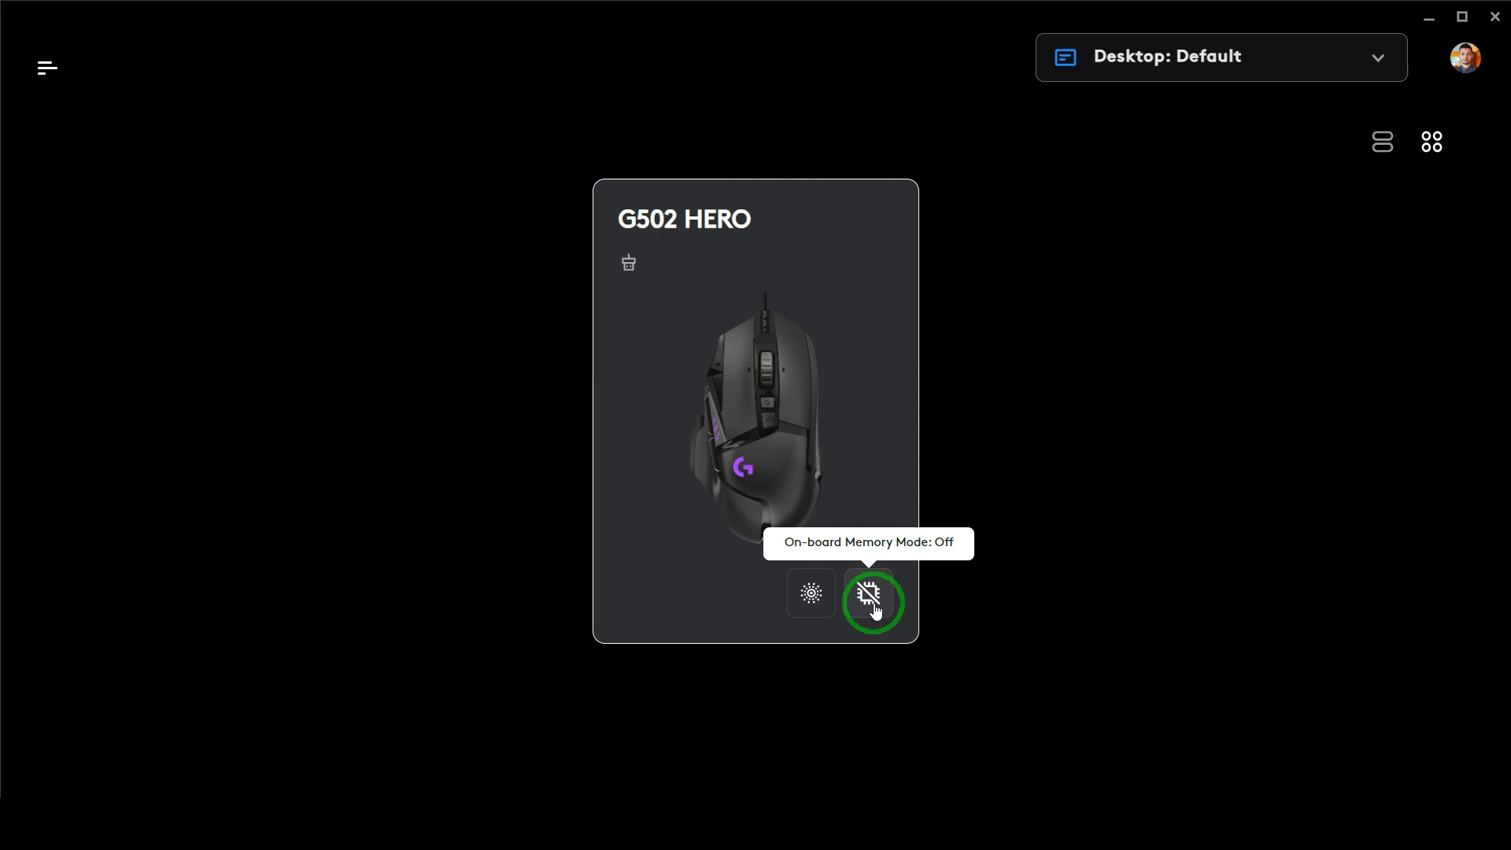
click(1240, 56)
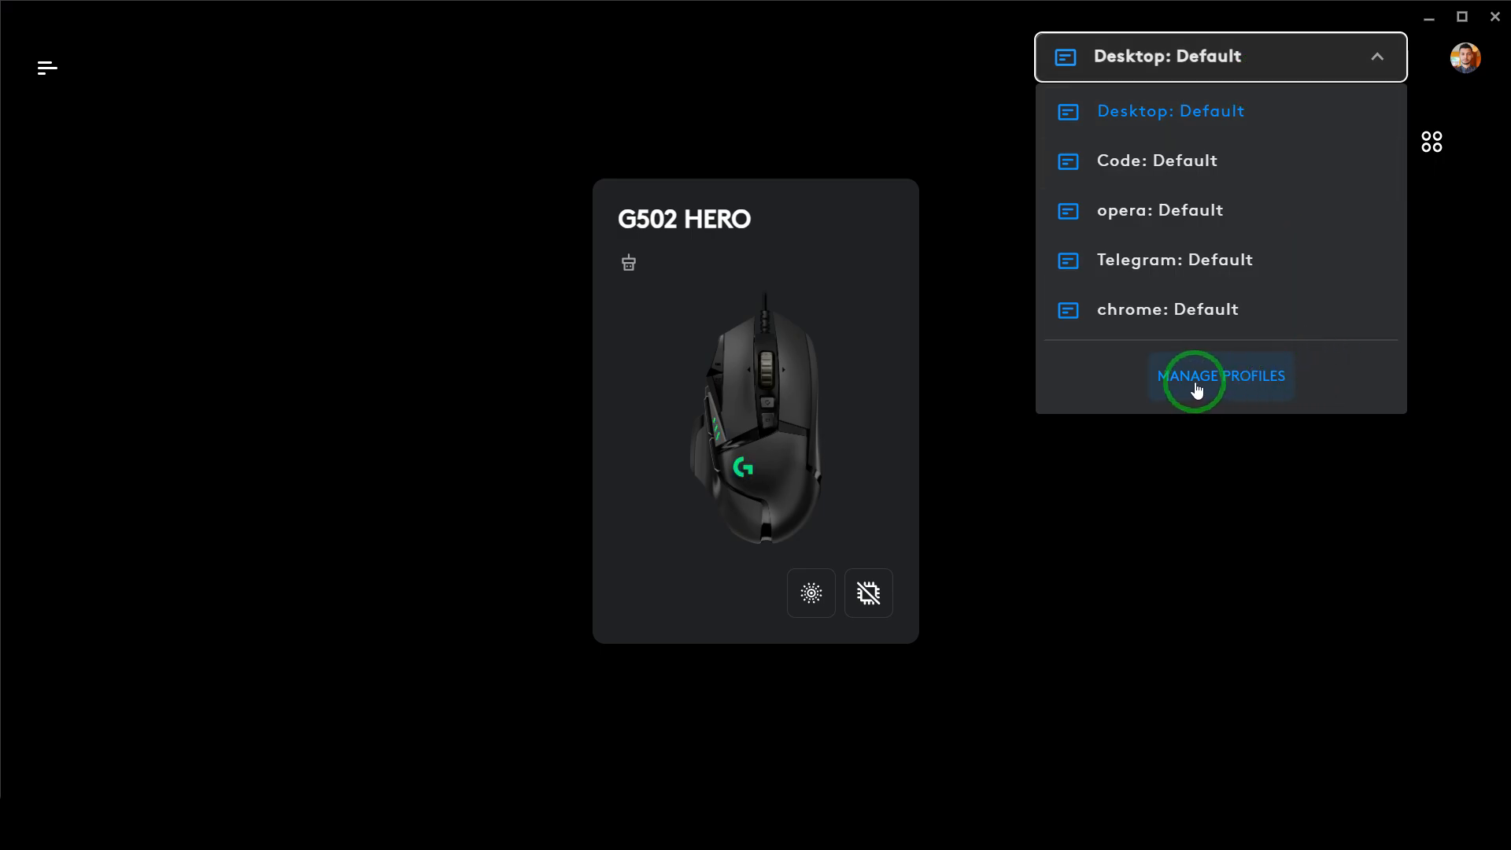
click(1238, 386)
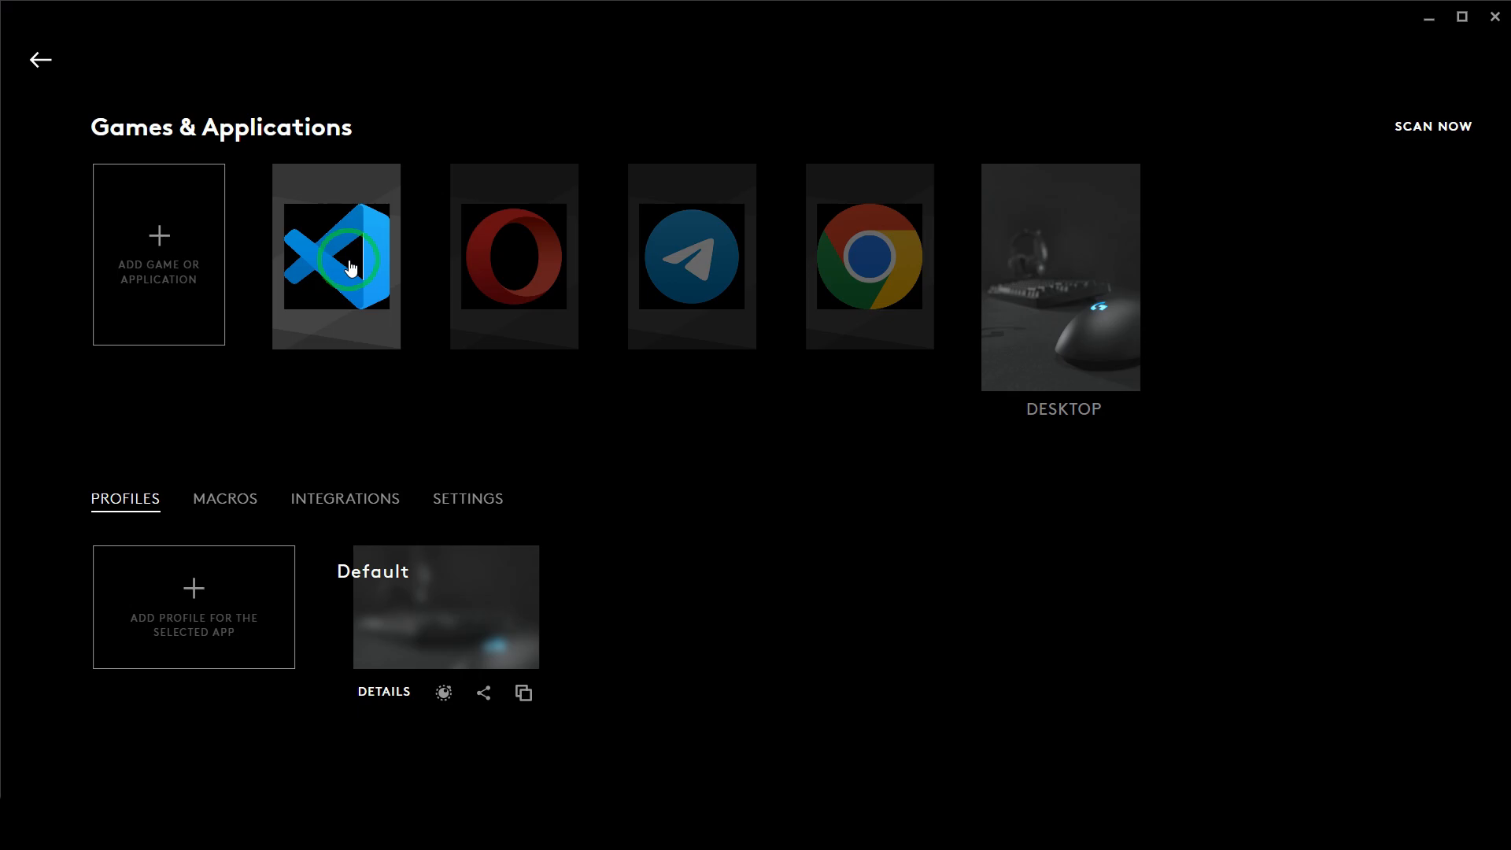
click(33, 56)
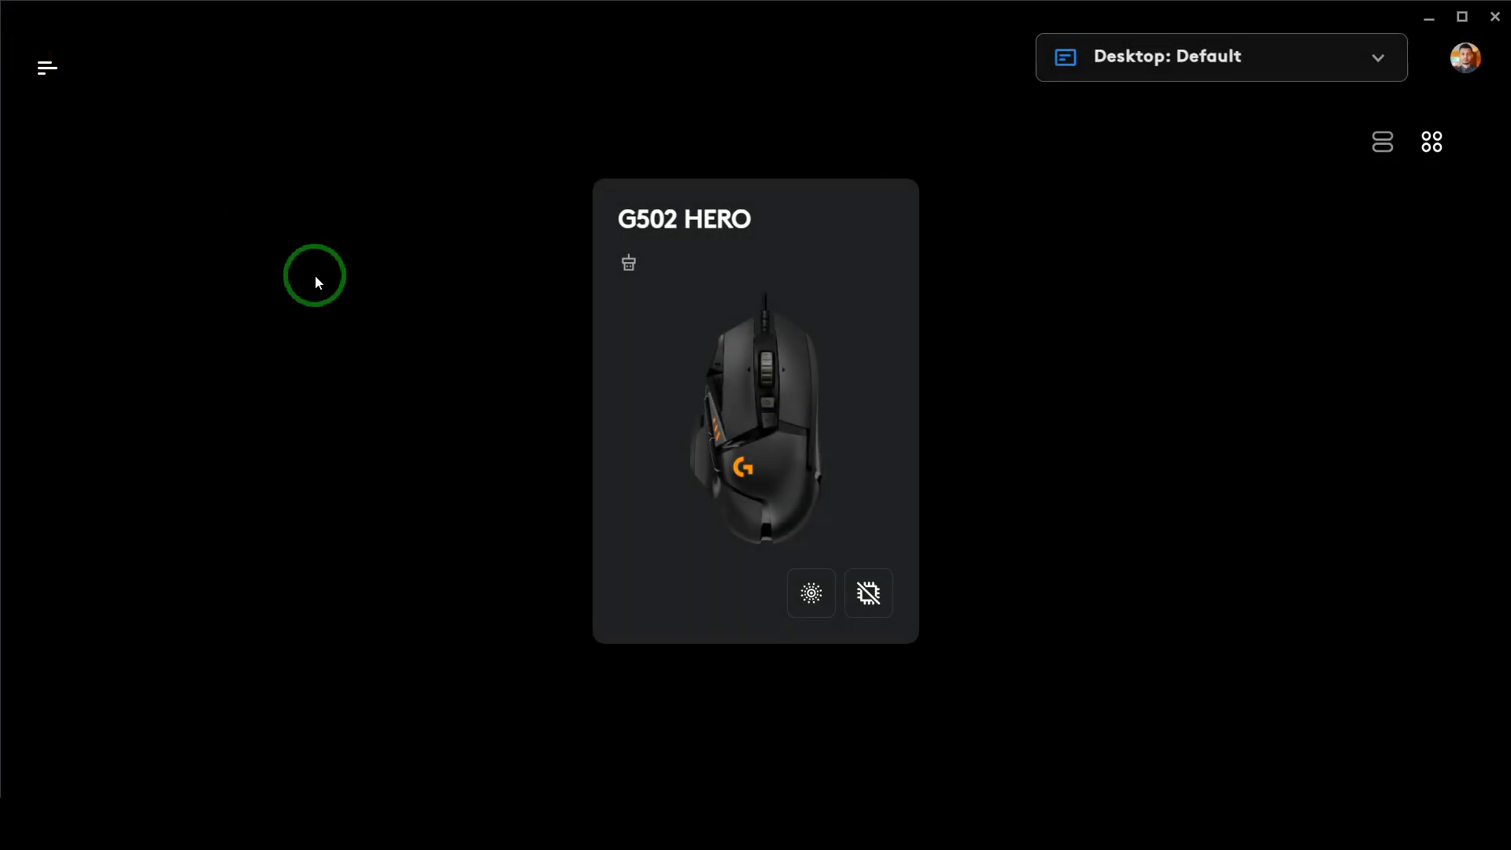
Open the G502 HERO's button assignments and switch to the Code: Default profile.
click(687, 397)
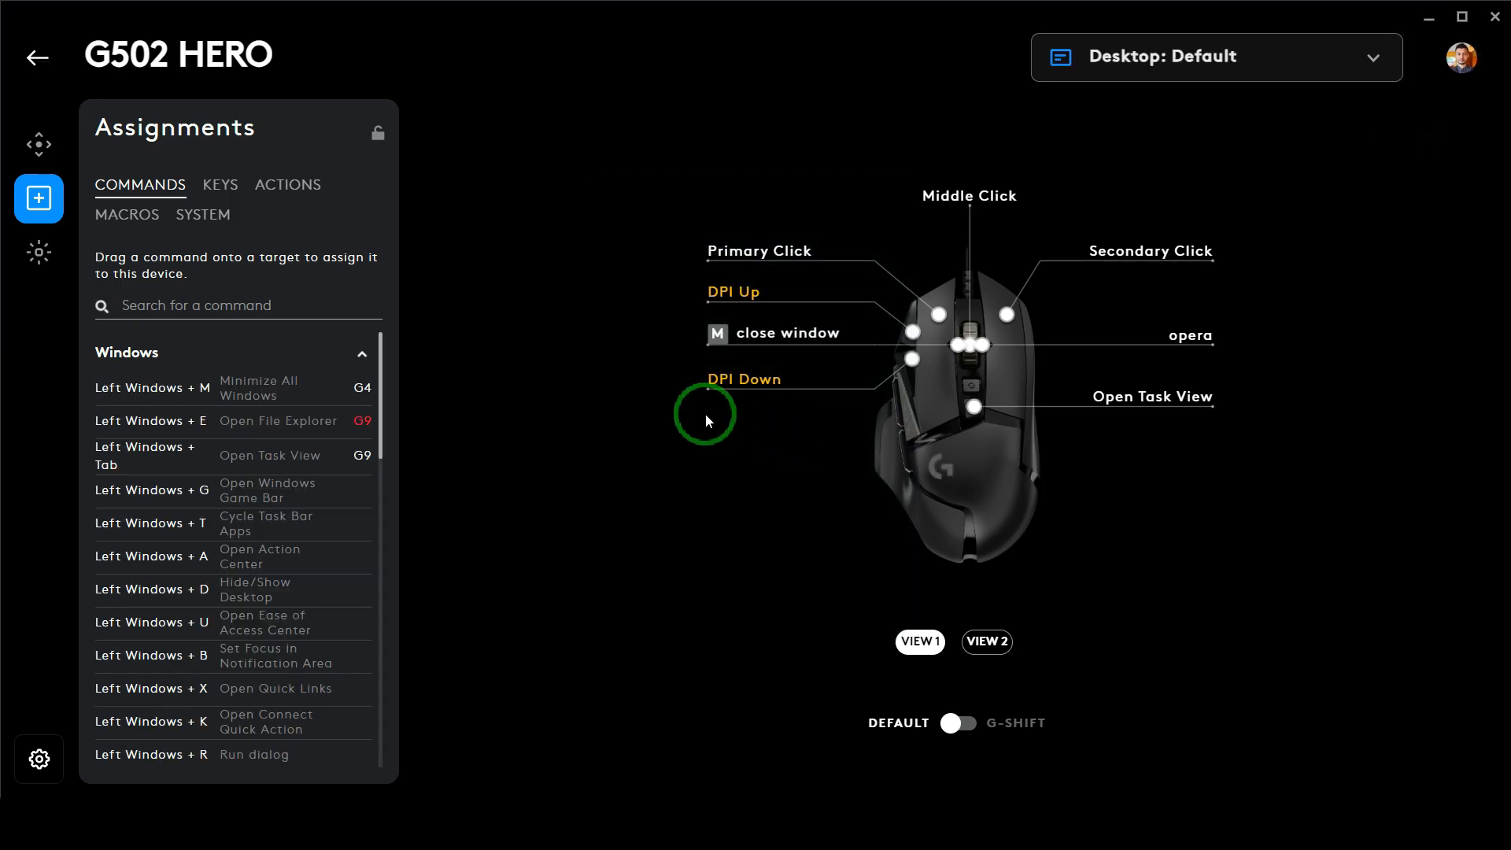
click(1154, 65)
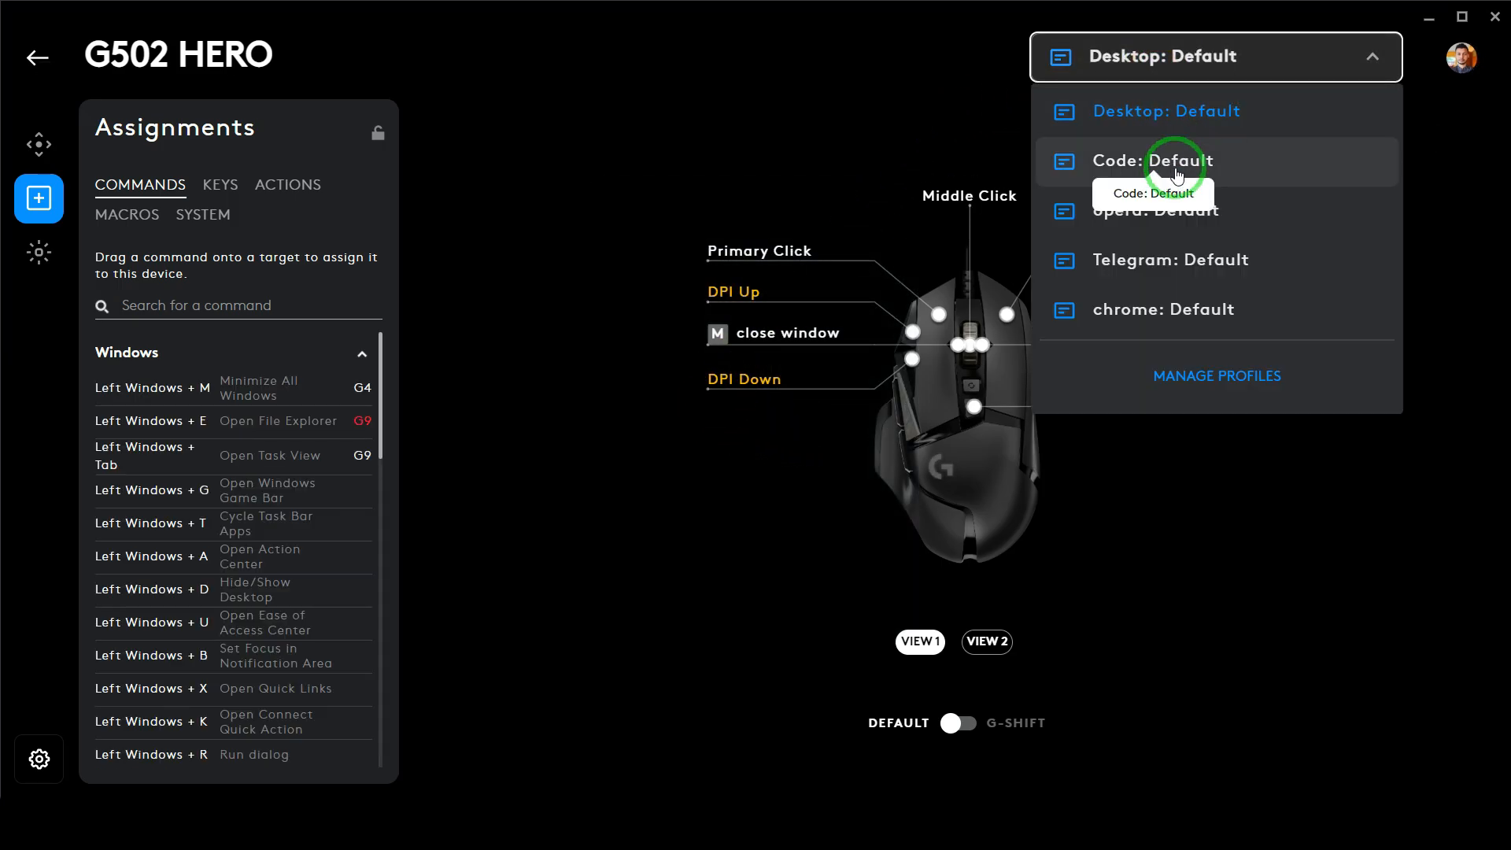
click(1176, 166)
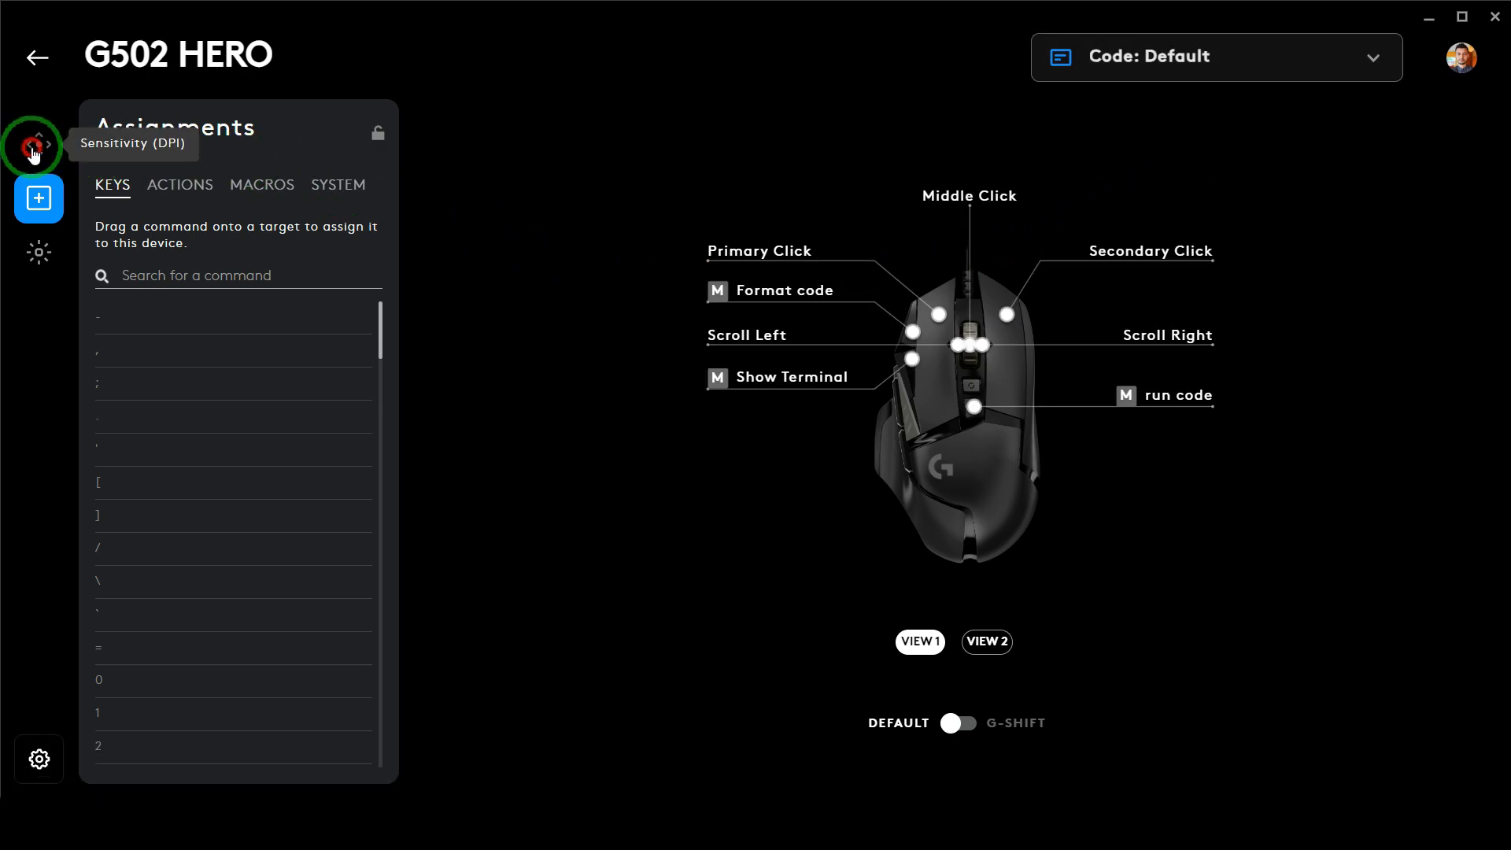
Examine the mouse's sensitivity (DPI) speeds and its LIGHTSYNC lighting settings for the Code profile.
click(31, 145)
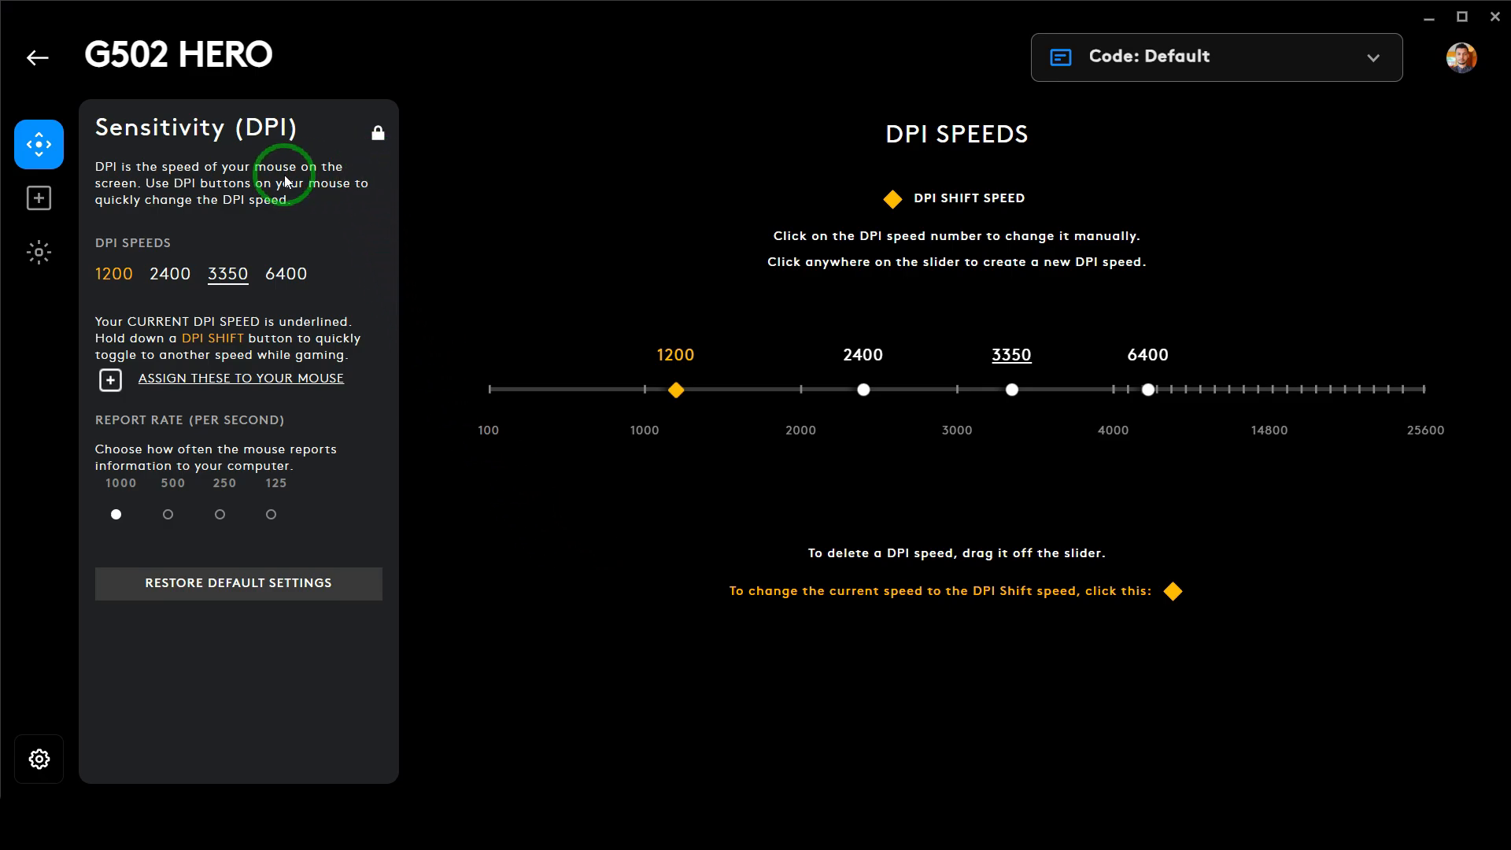
click(35, 255)
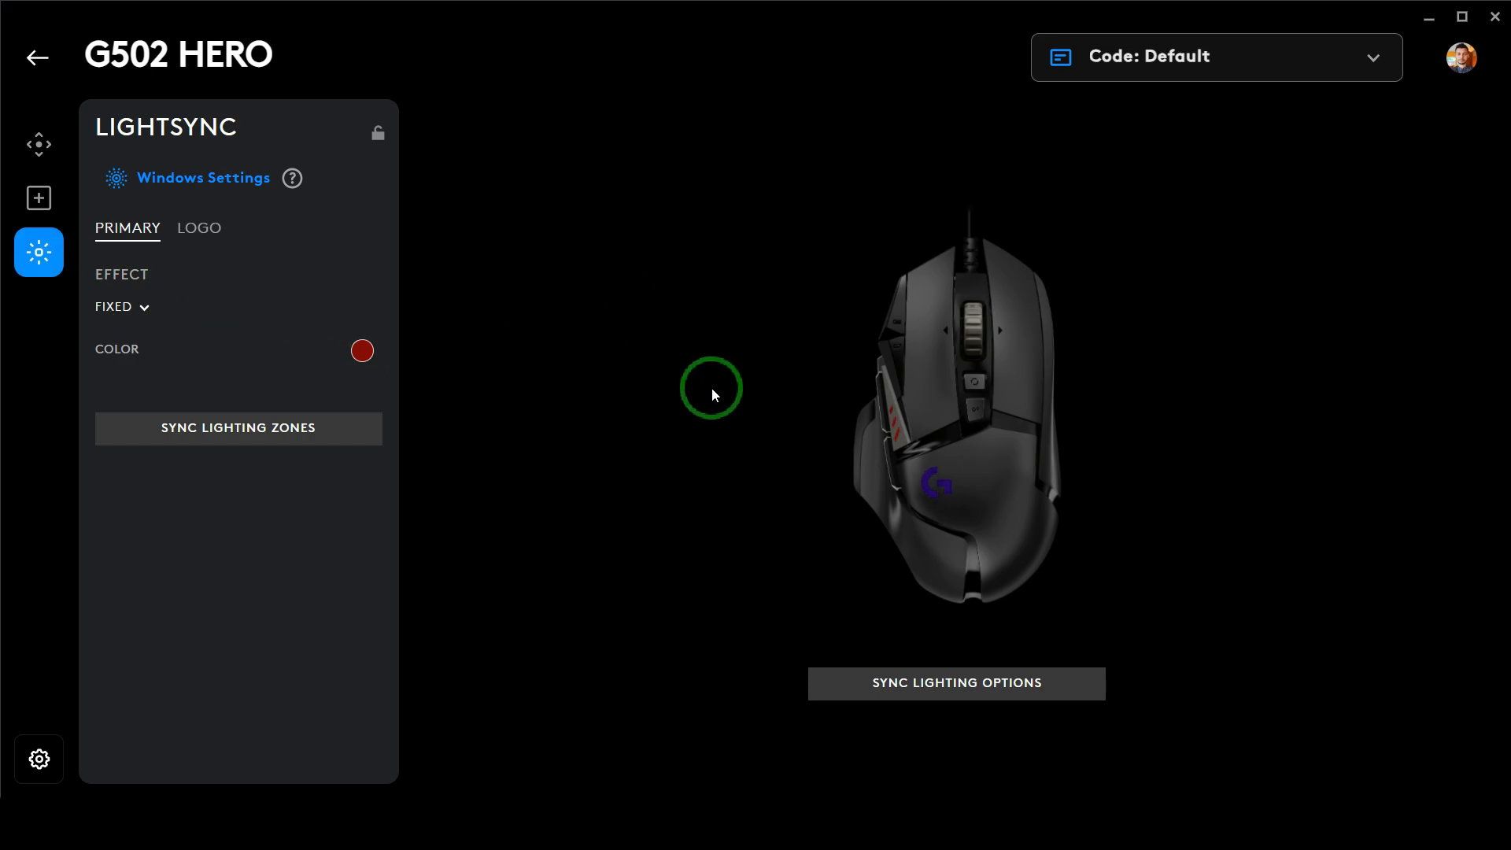
click(35, 158)
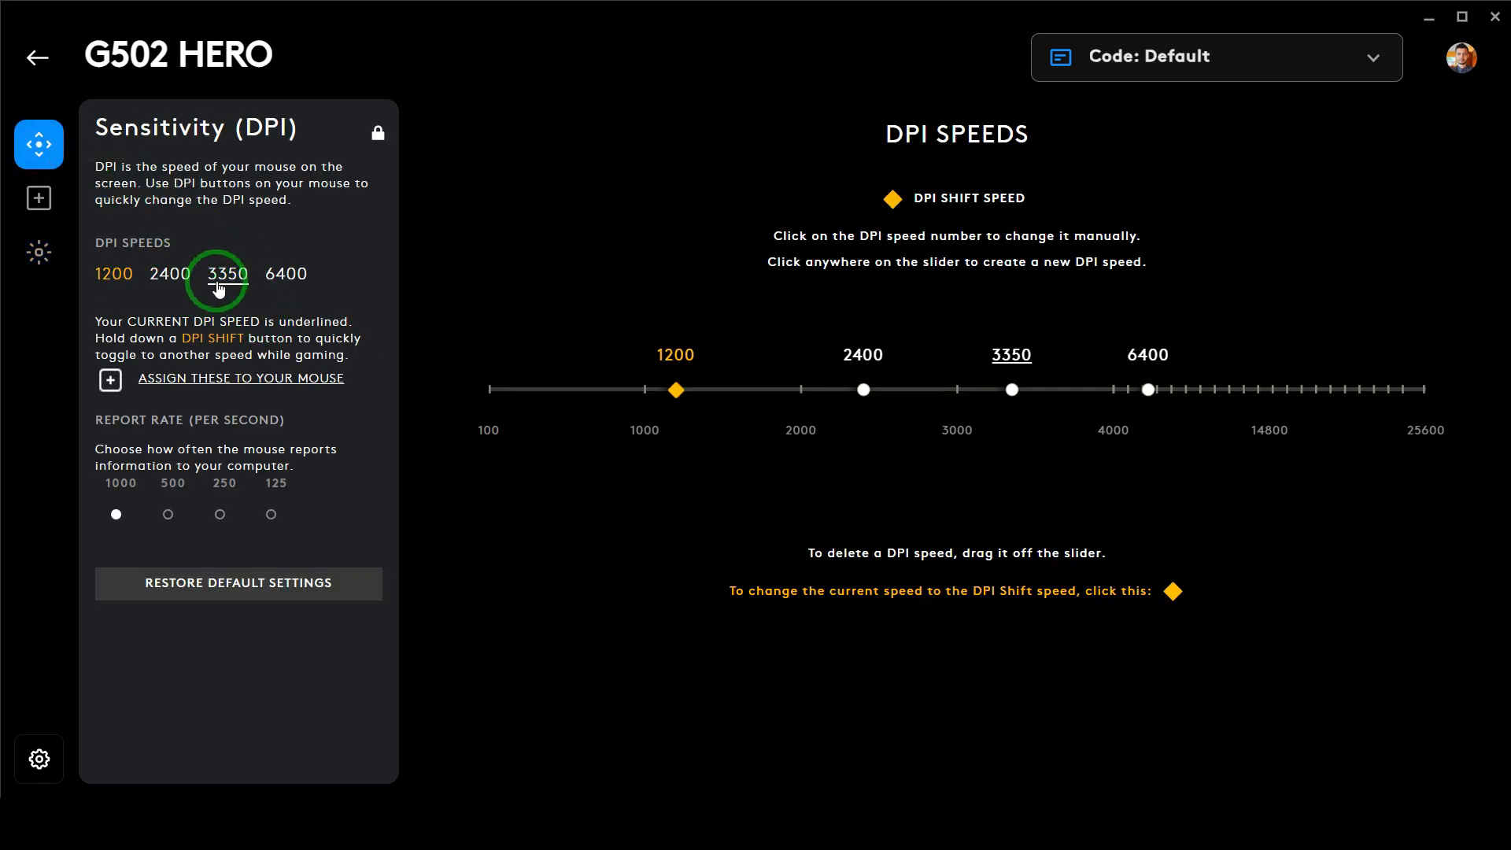
Enable per-profile DPI, then make the DPI persistent across all profiles again.
mouse_move(385, 134)
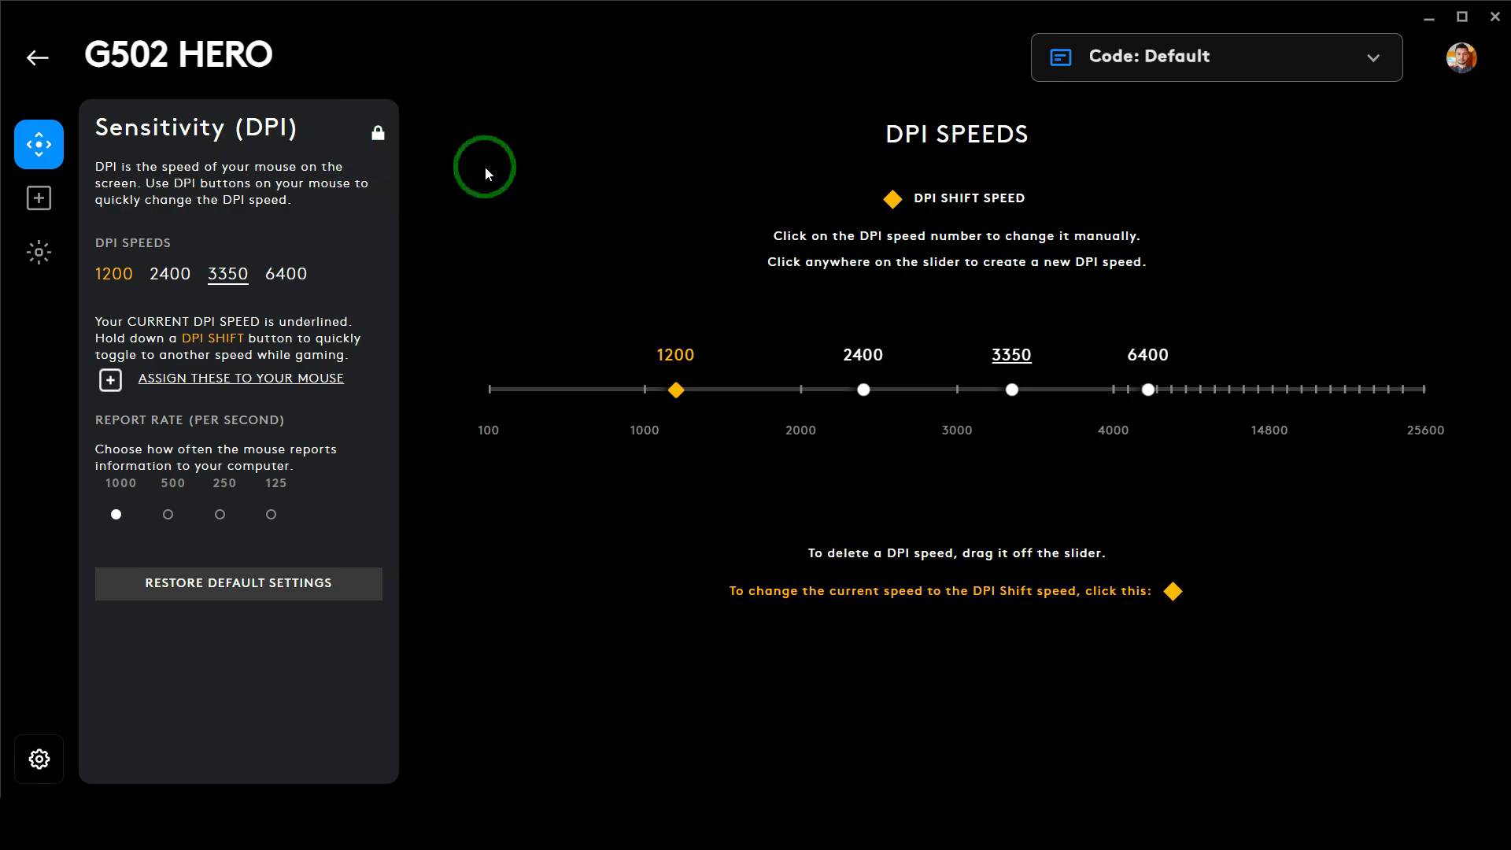
click(378, 133)
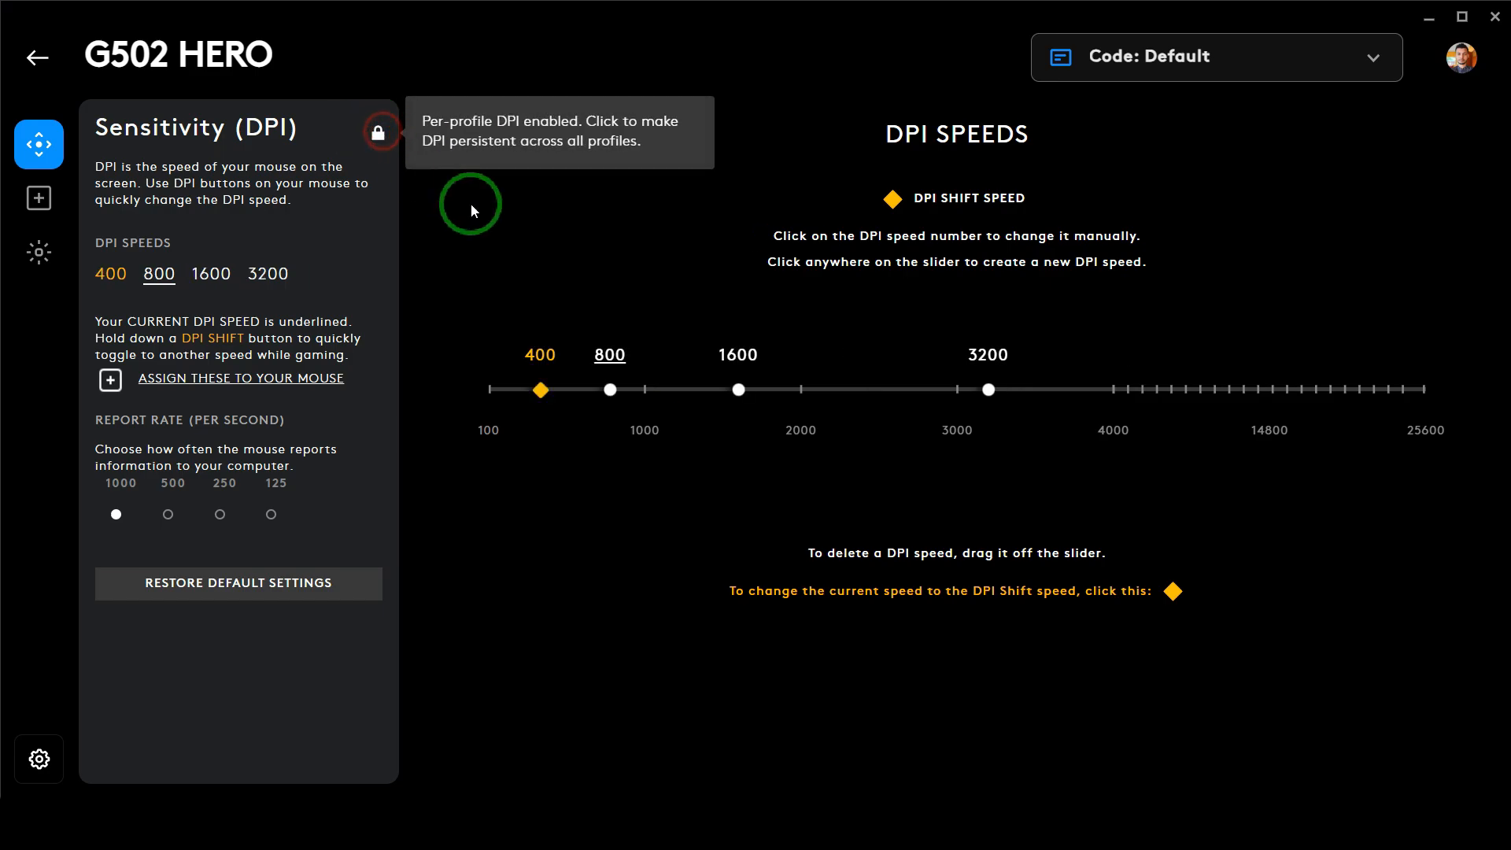
click(377, 133)
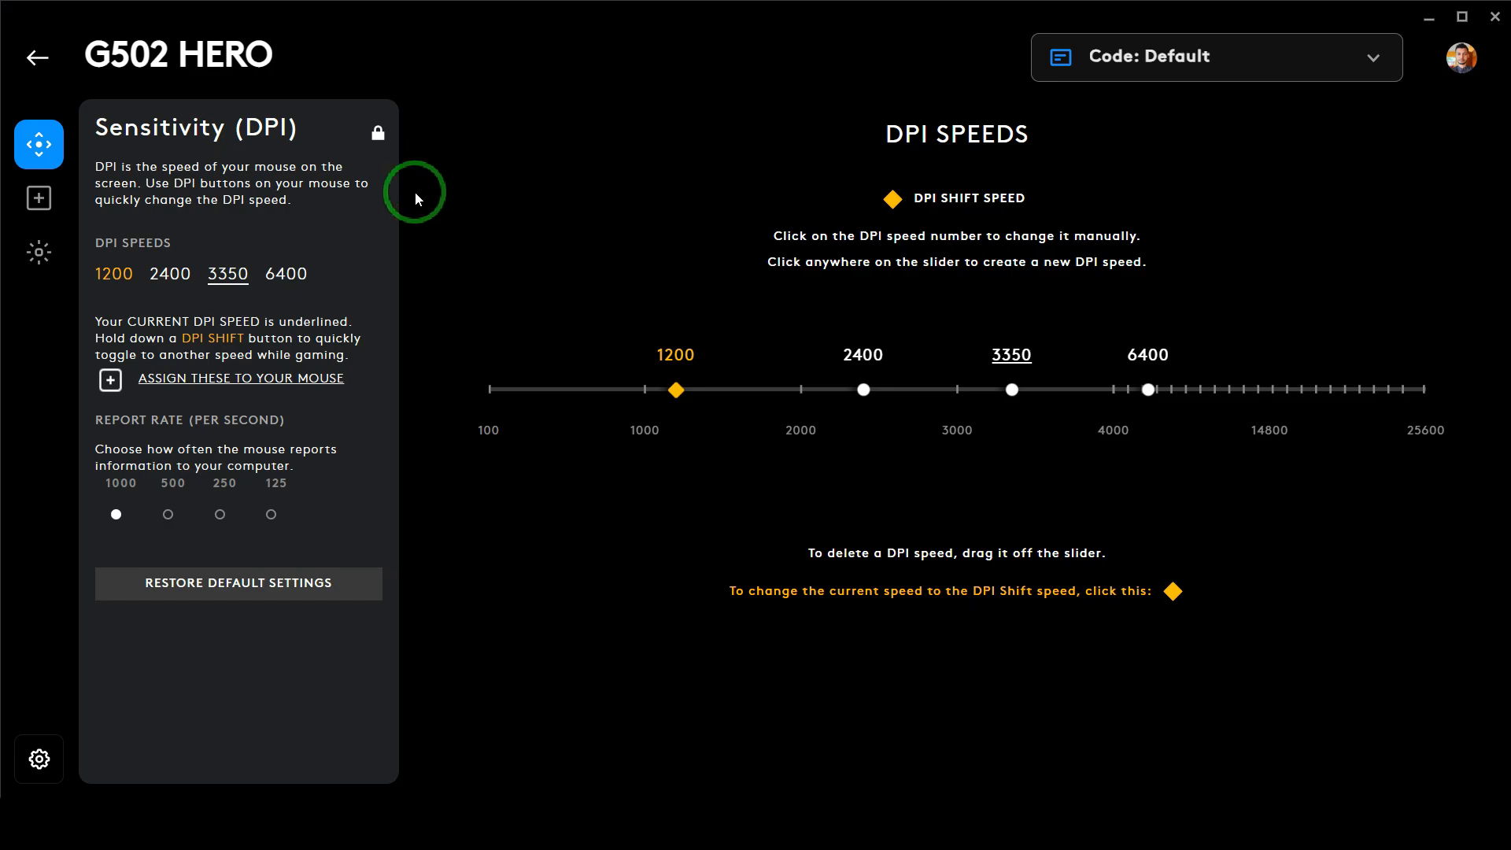
Return to the mouse's assignments and look through the list of existing macros.
click(39, 198)
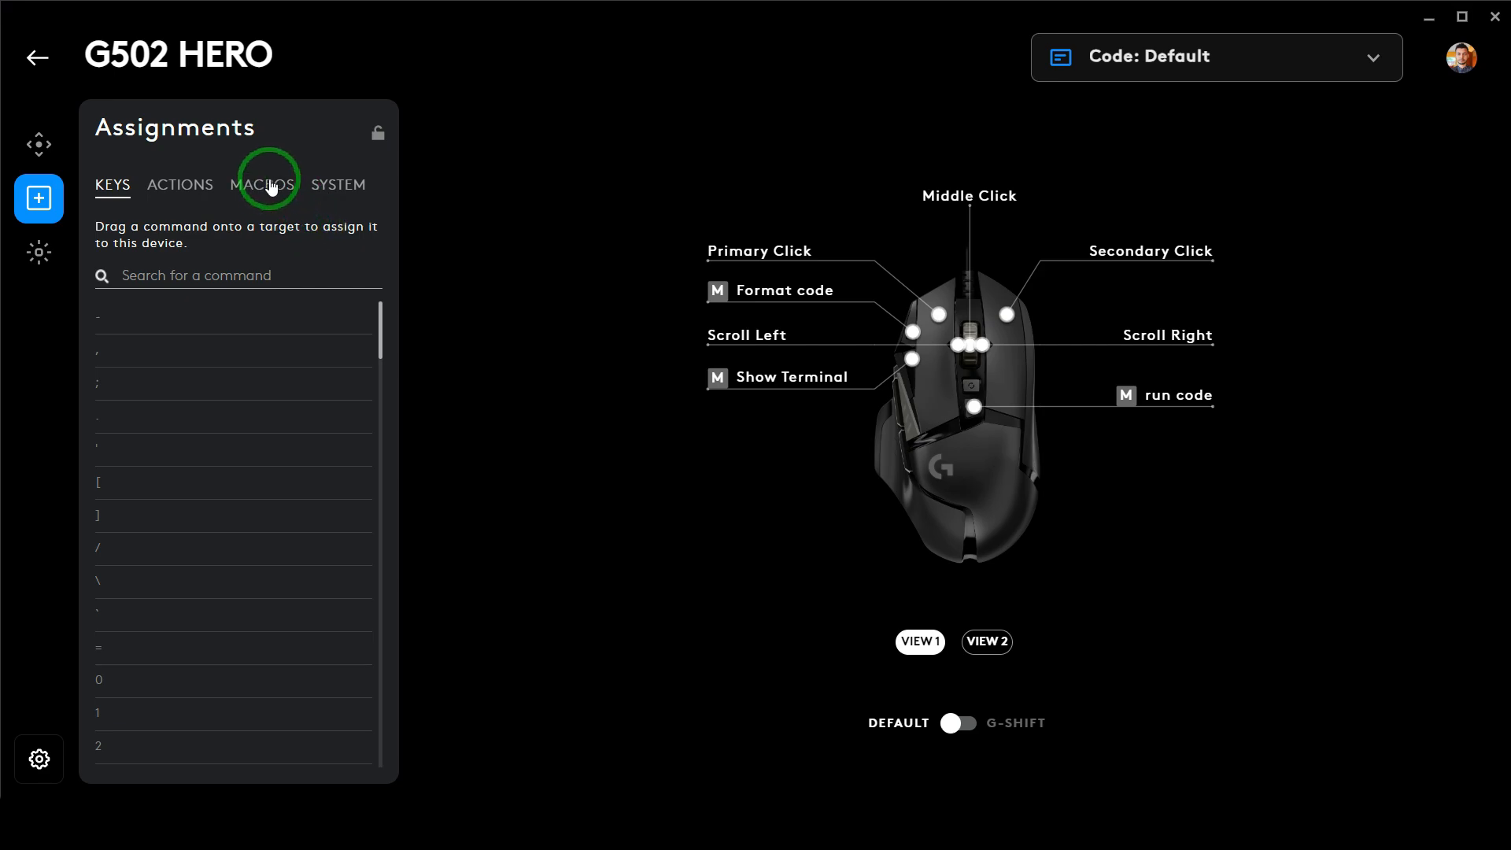
click(270, 187)
scroll(254, 473, down, 1)
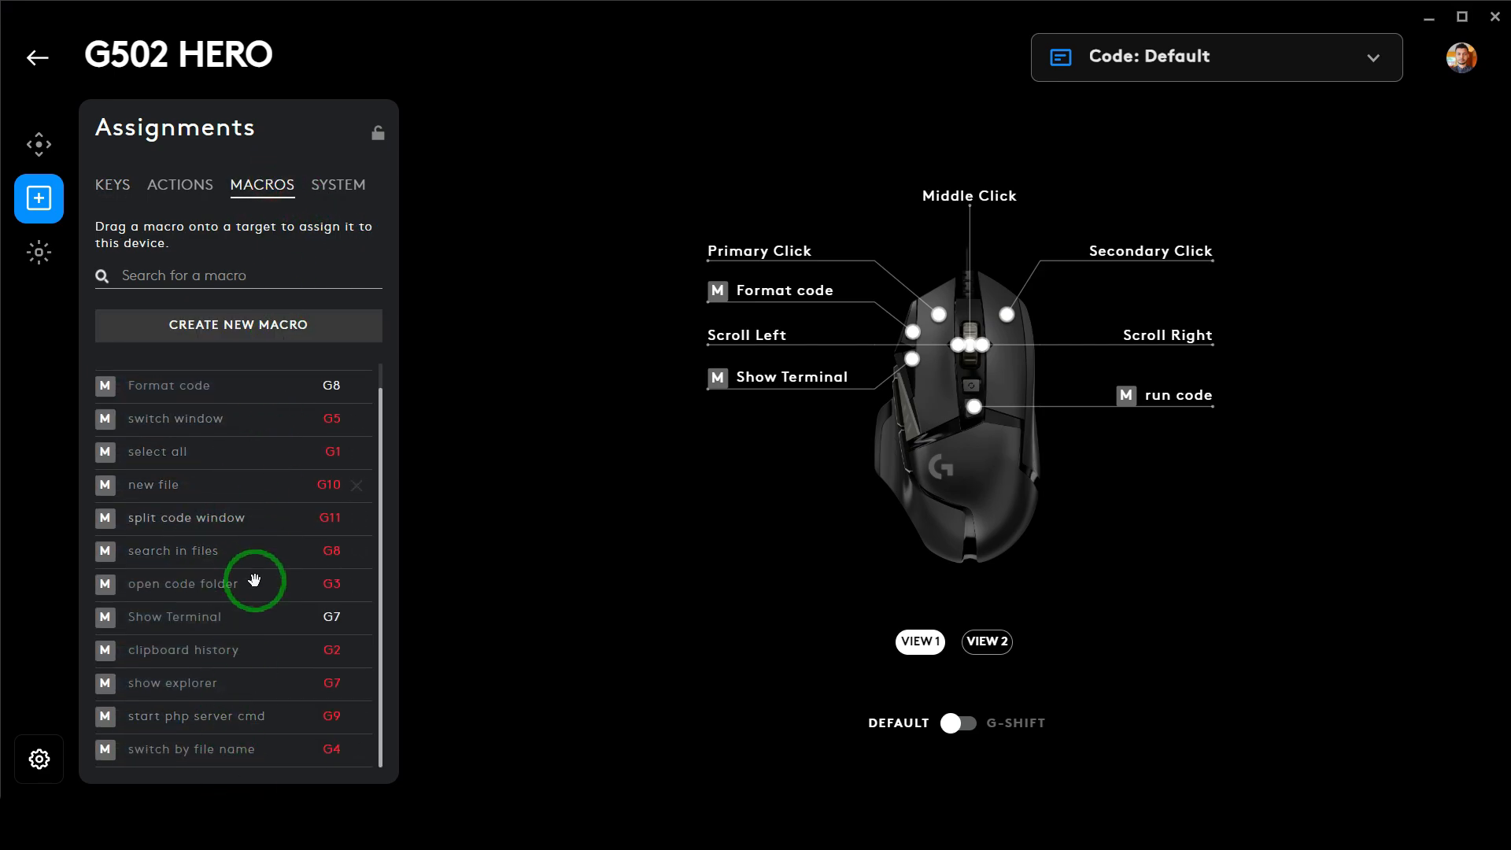
scroll(231, 706, up, 1)
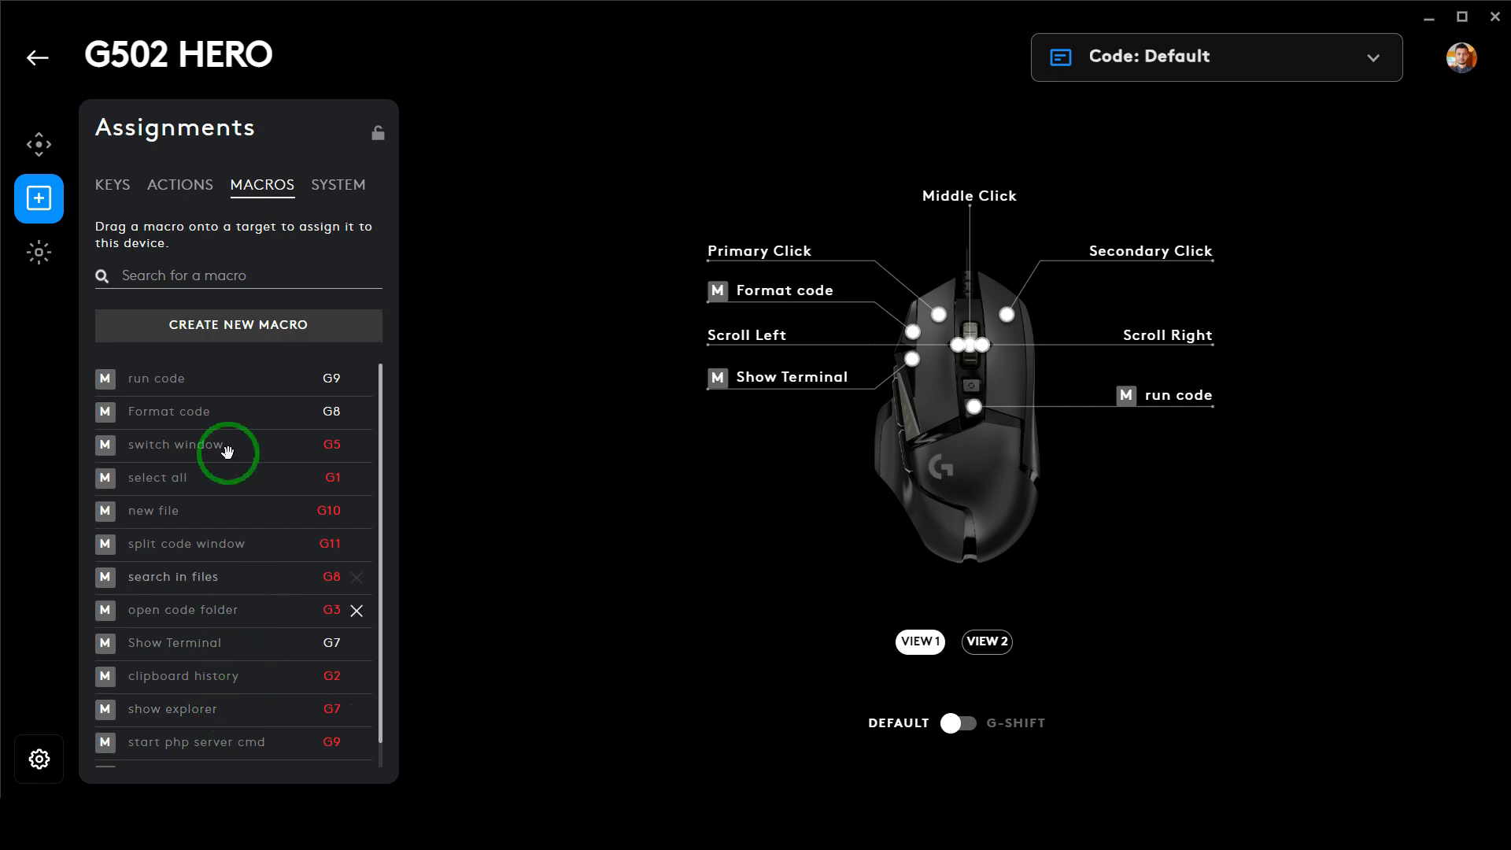
click(229, 326)
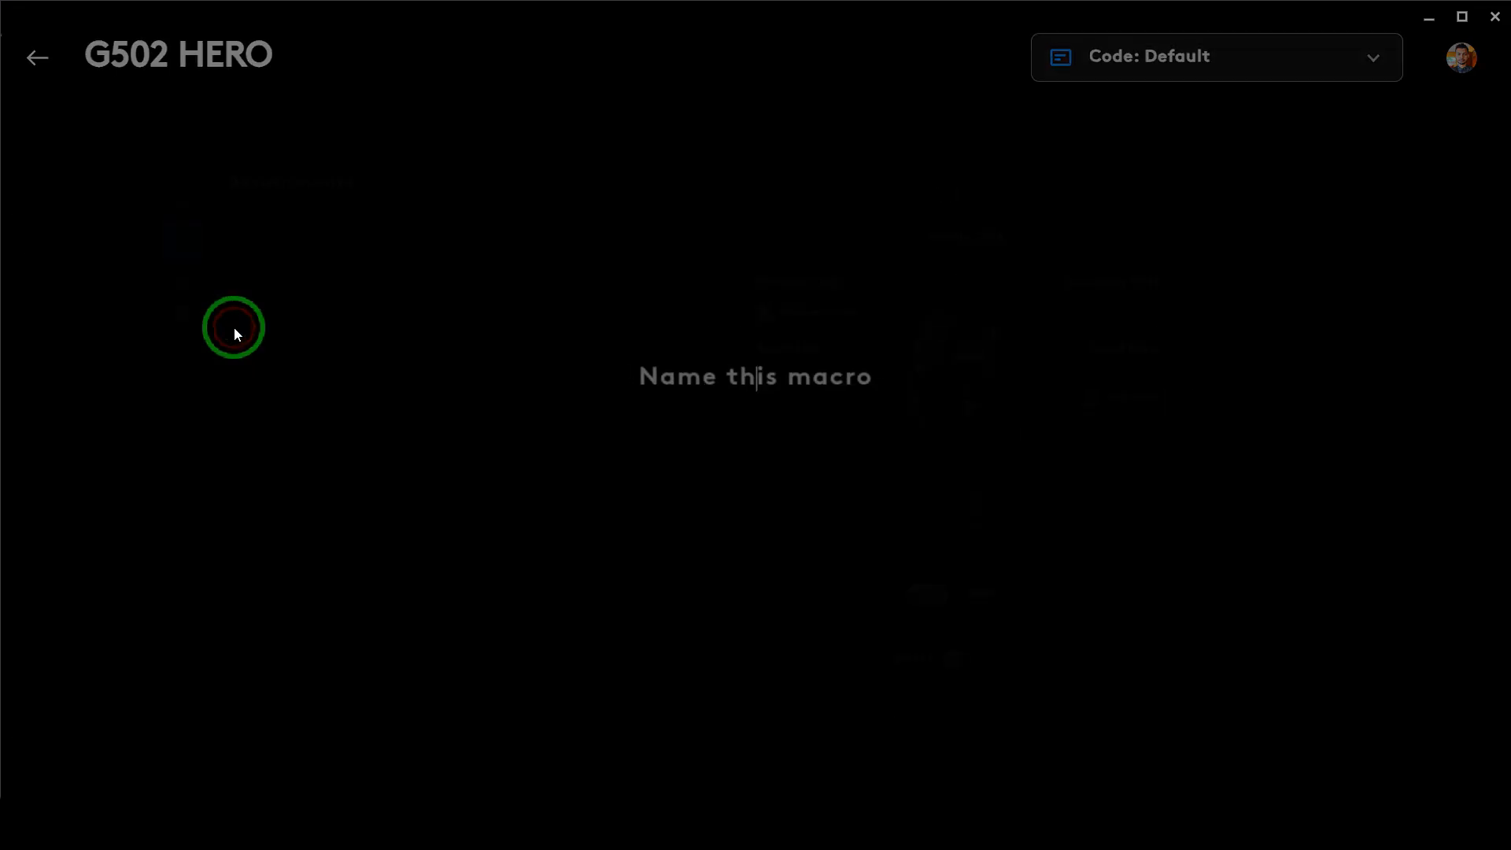
text(123)
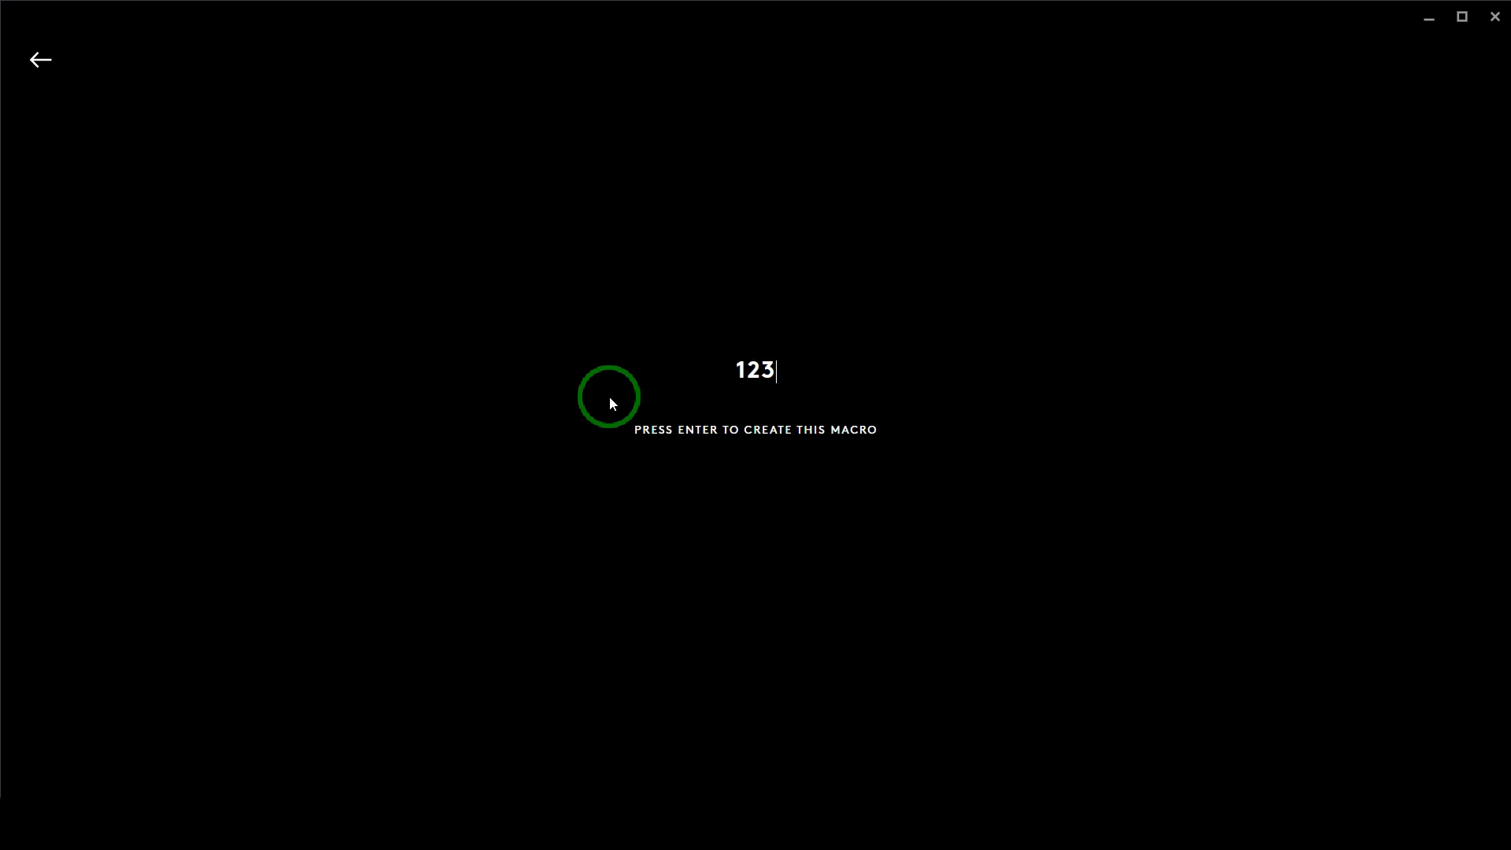
key(Return)
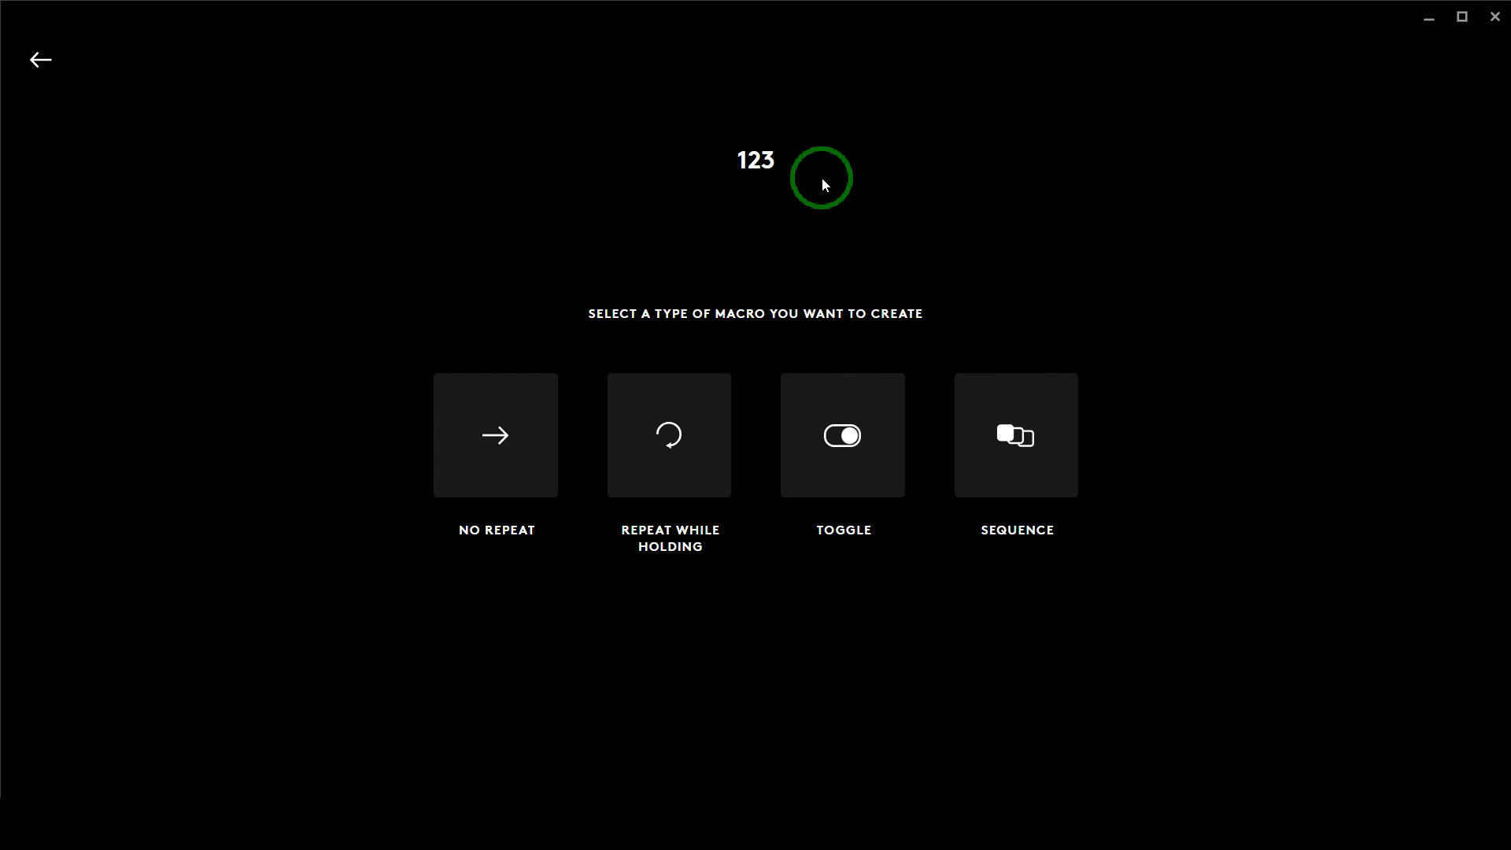
click(526, 452)
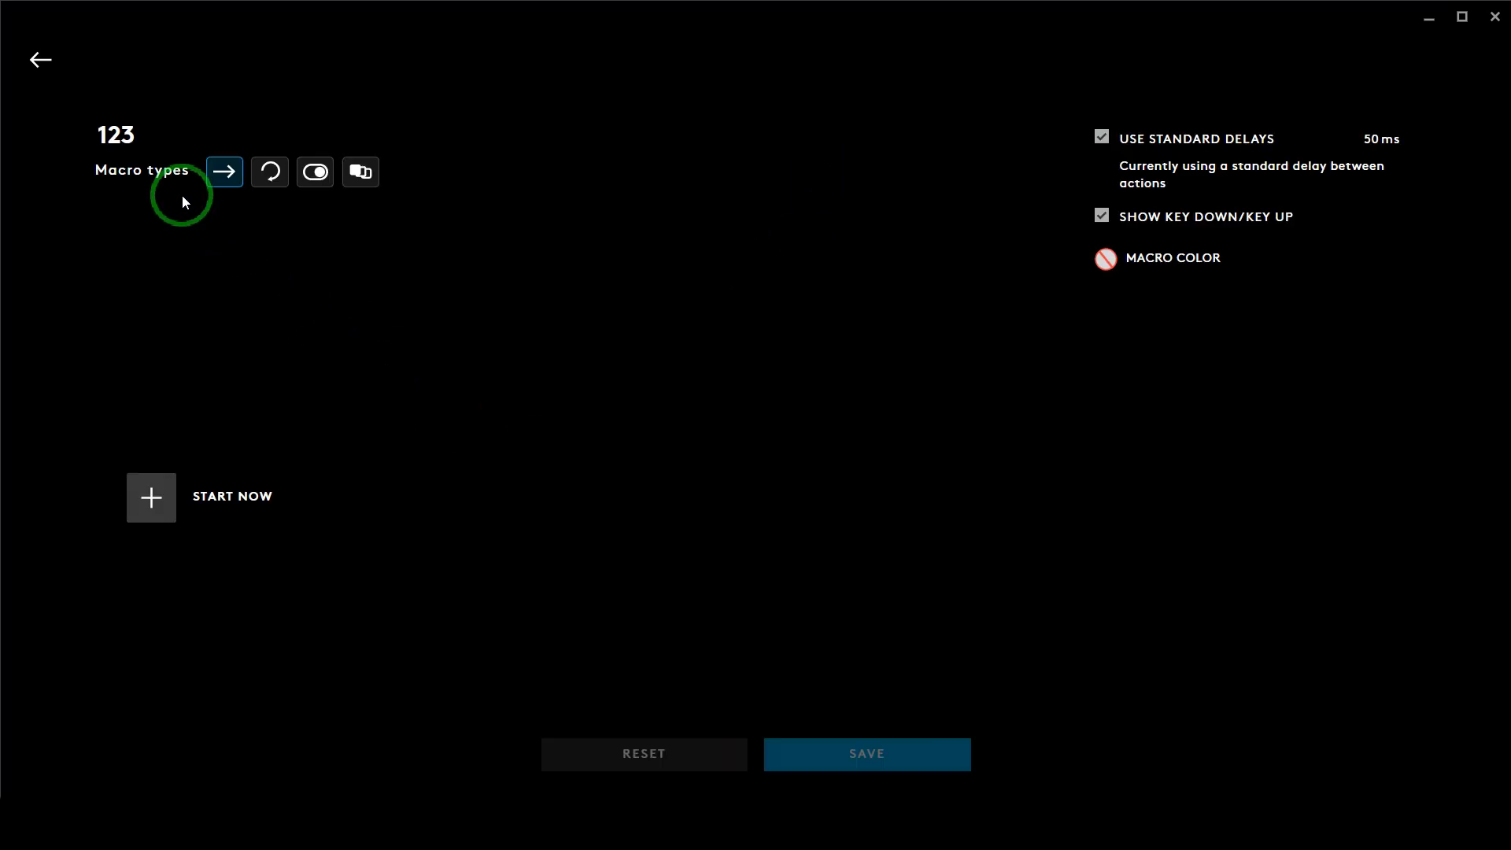
click(33, 55)
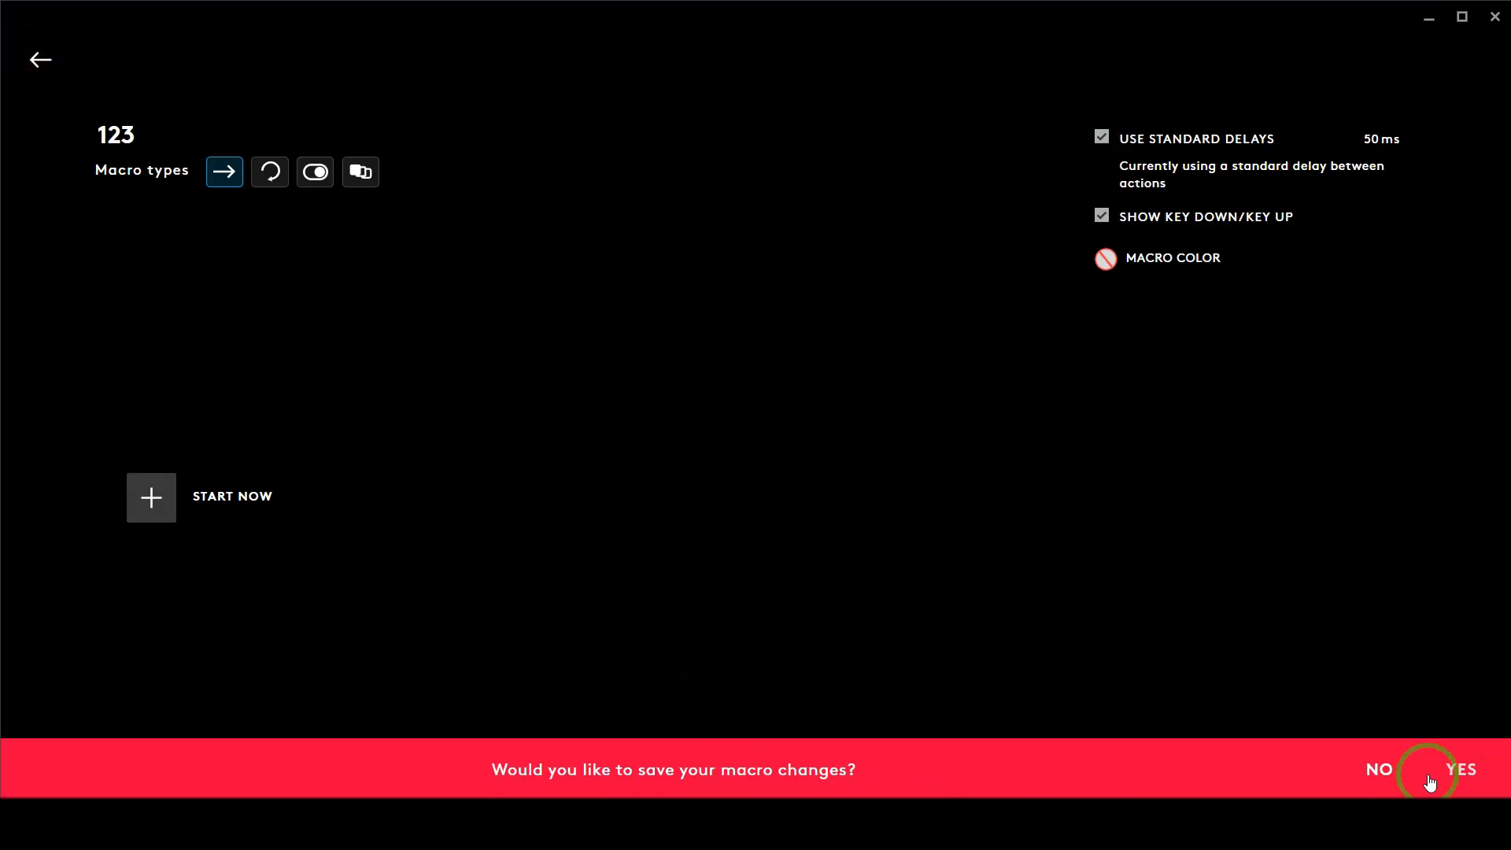
click(1376, 767)
Create a new macro named 123 with the No Repeat type.
click(282, 329)
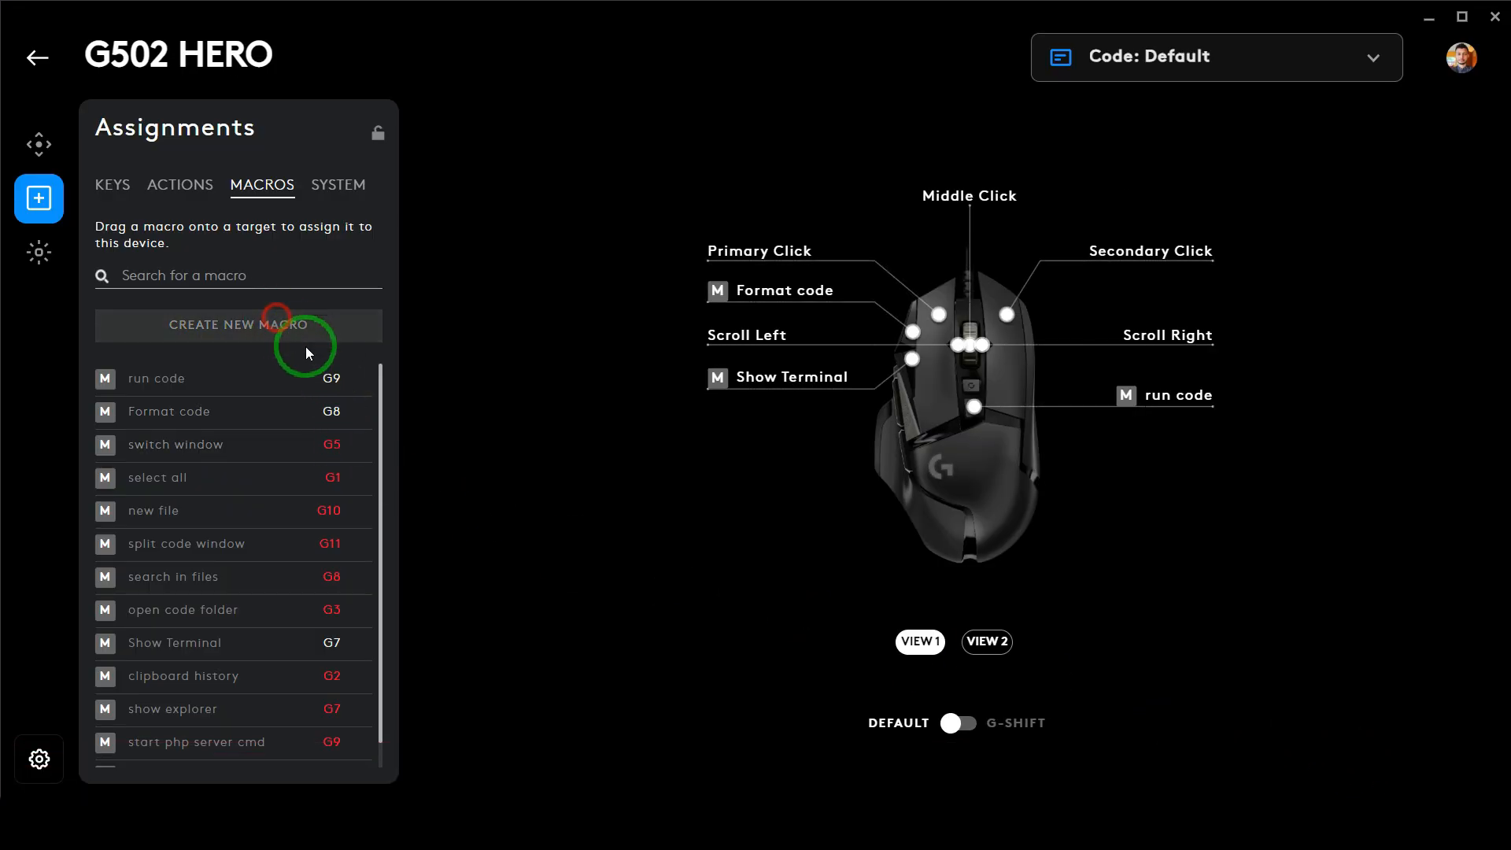
text(123)
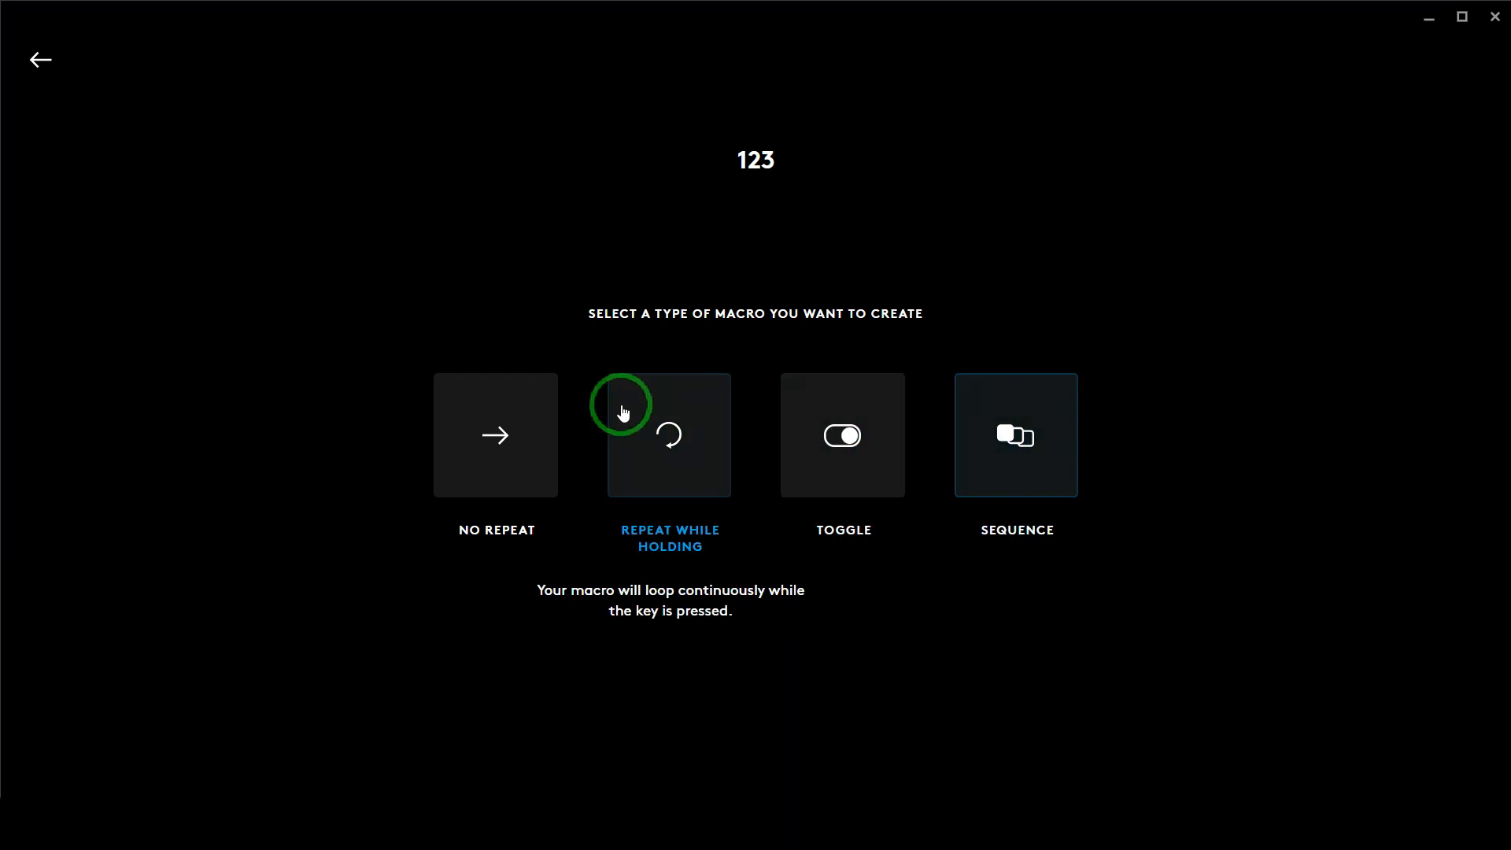
click(510, 445)
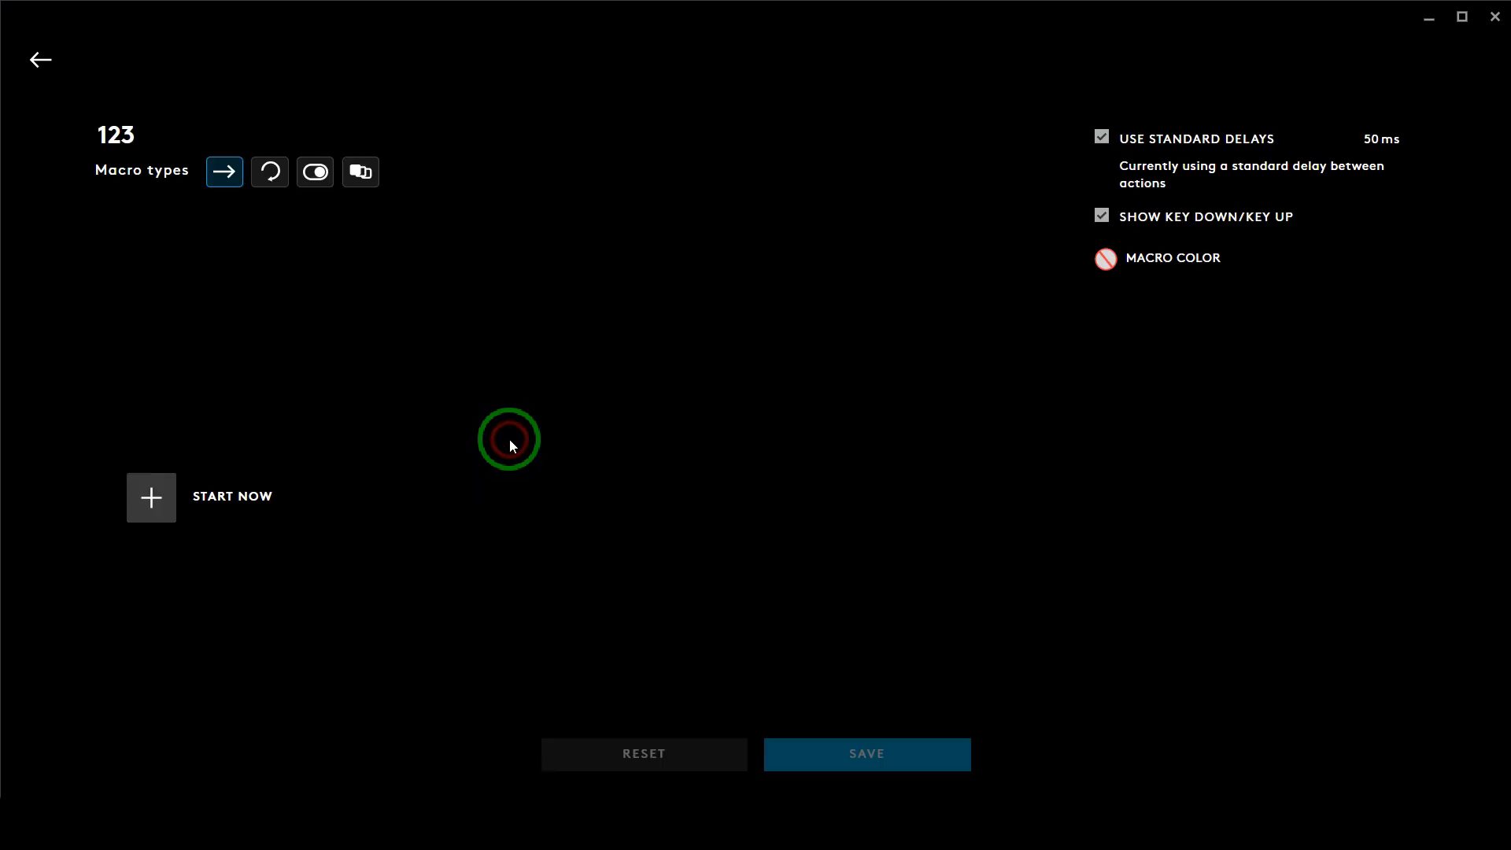
Add a text action containing 123 to the macro and save the macro.
click(148, 499)
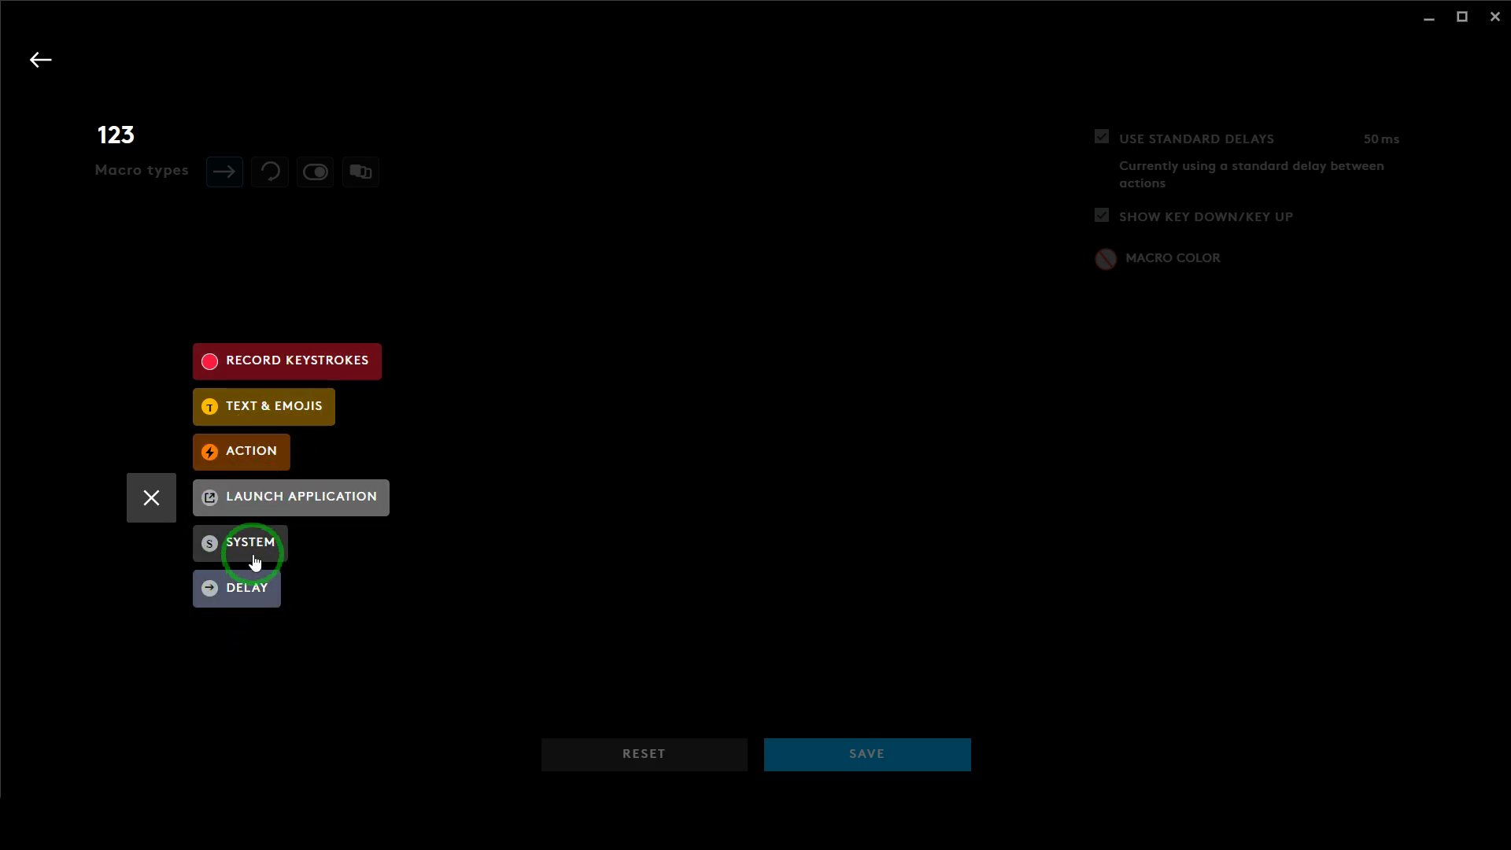
click(281, 413)
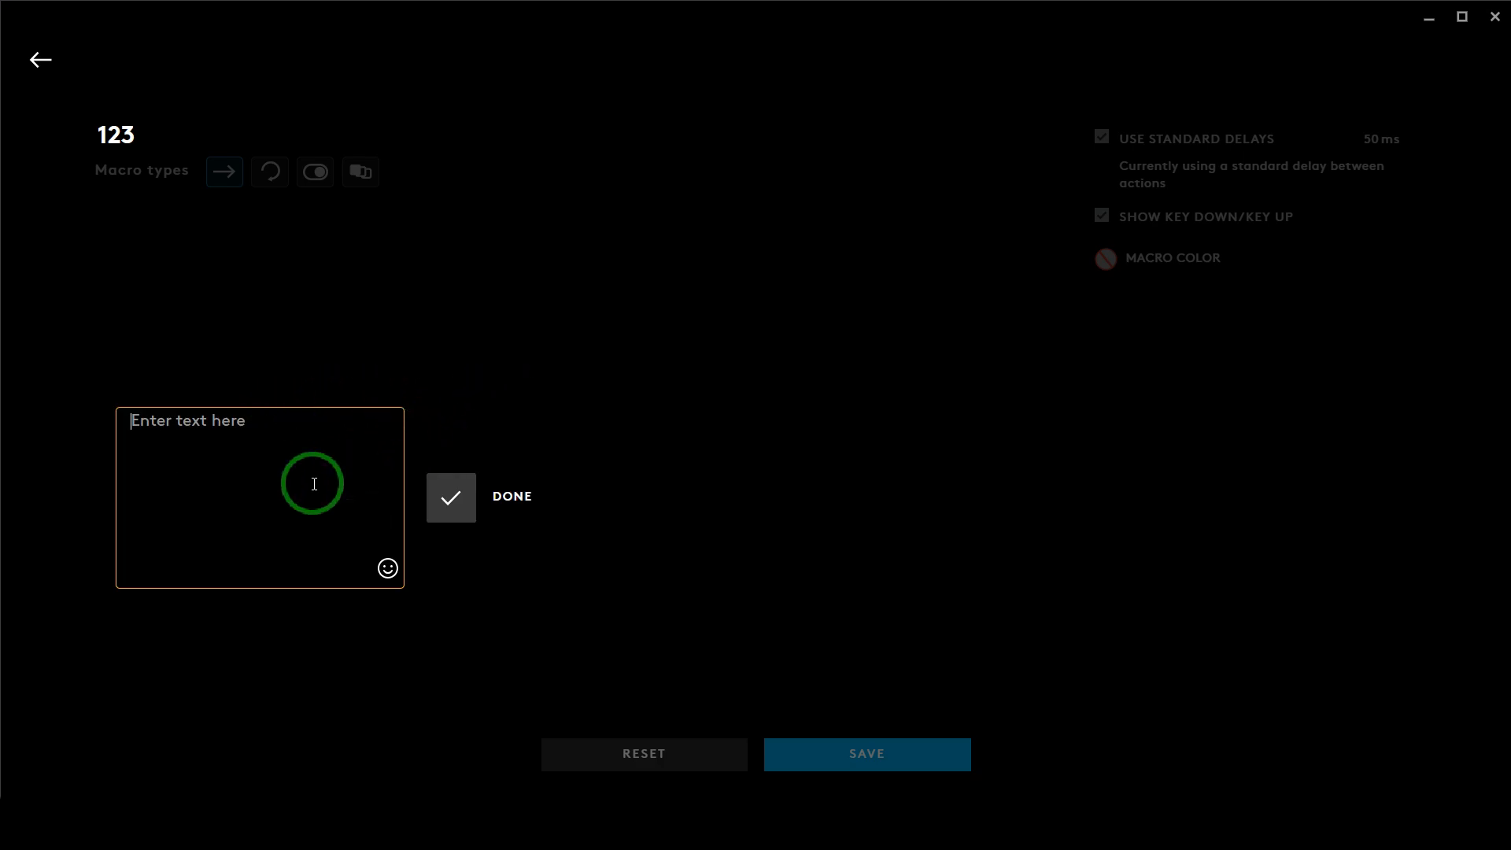
click(297, 489)
text(123)
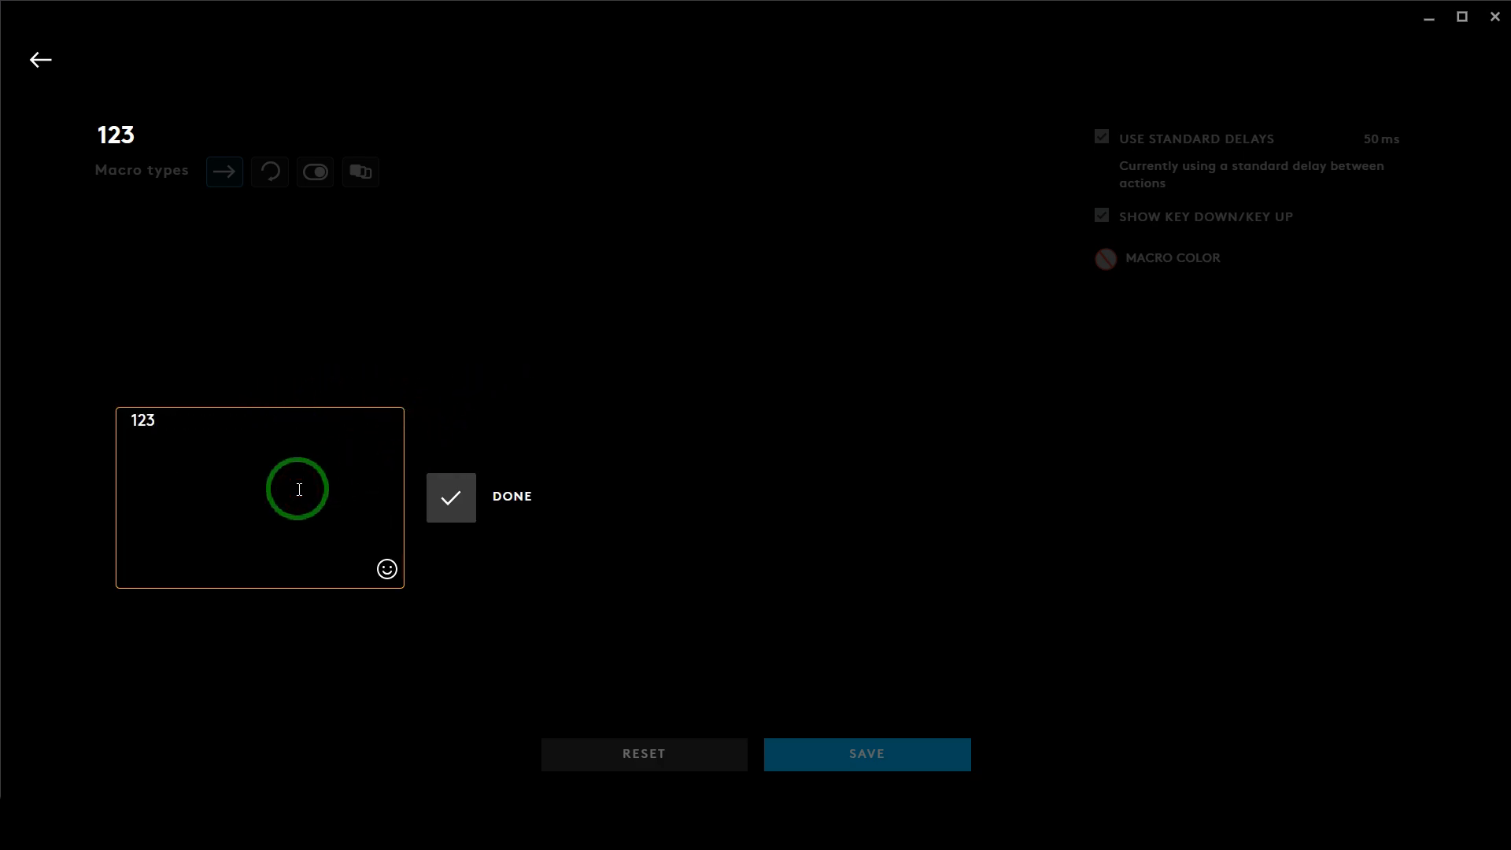
click(457, 513)
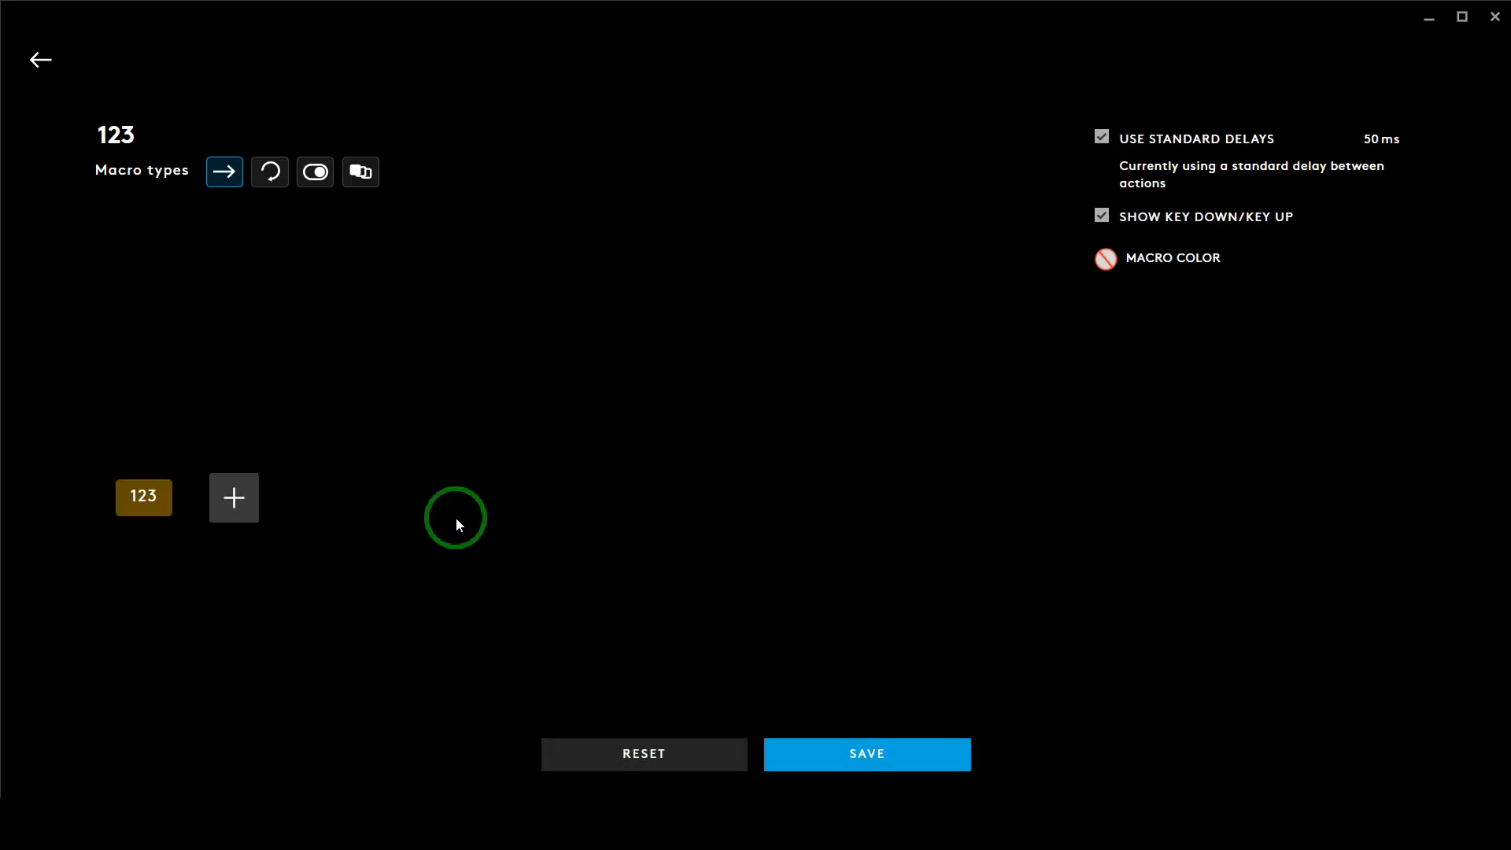
click(892, 763)
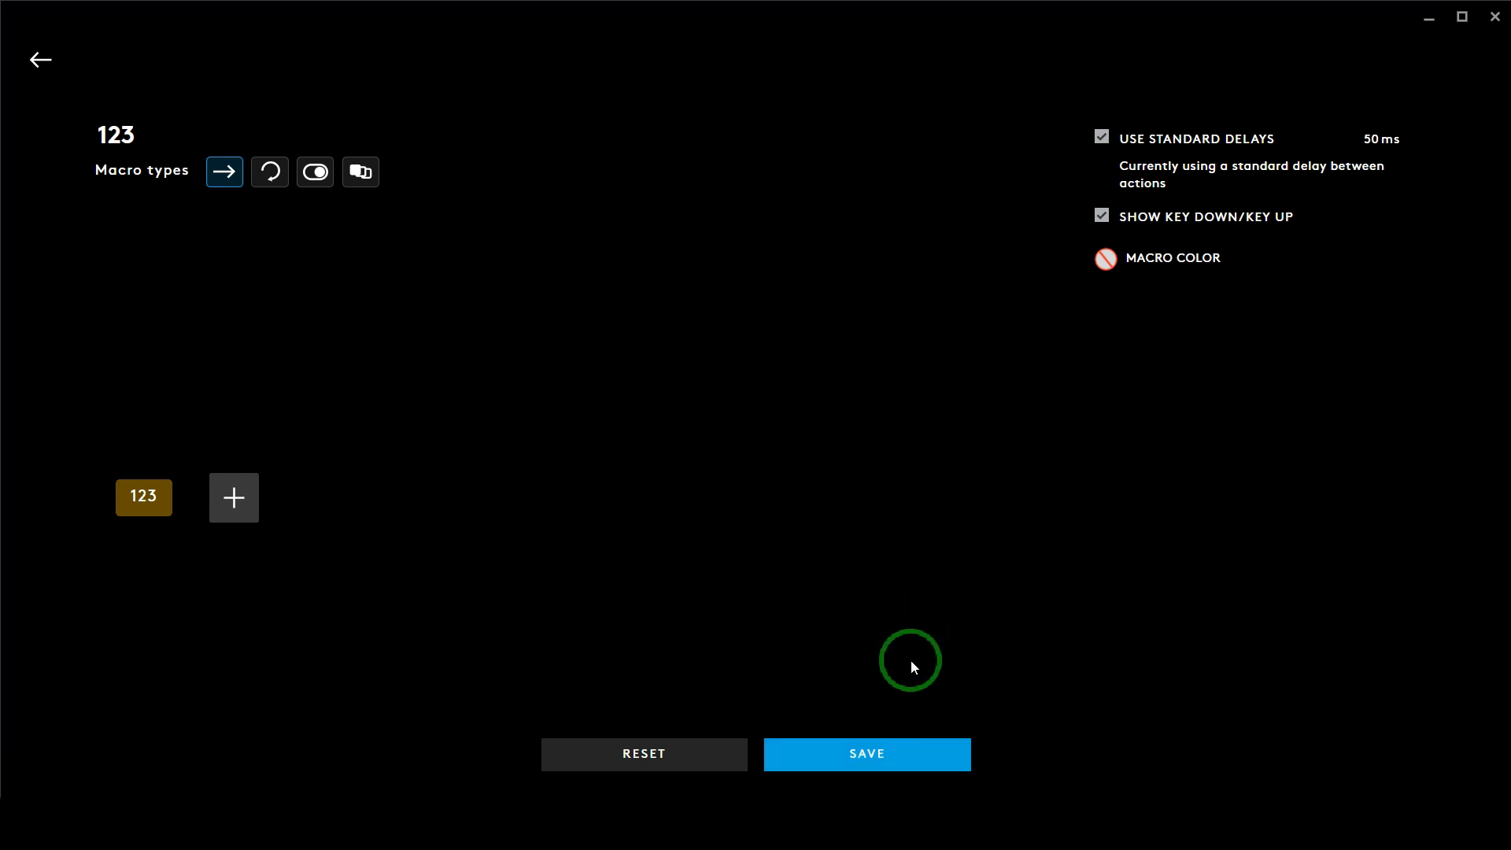
click(908, 756)
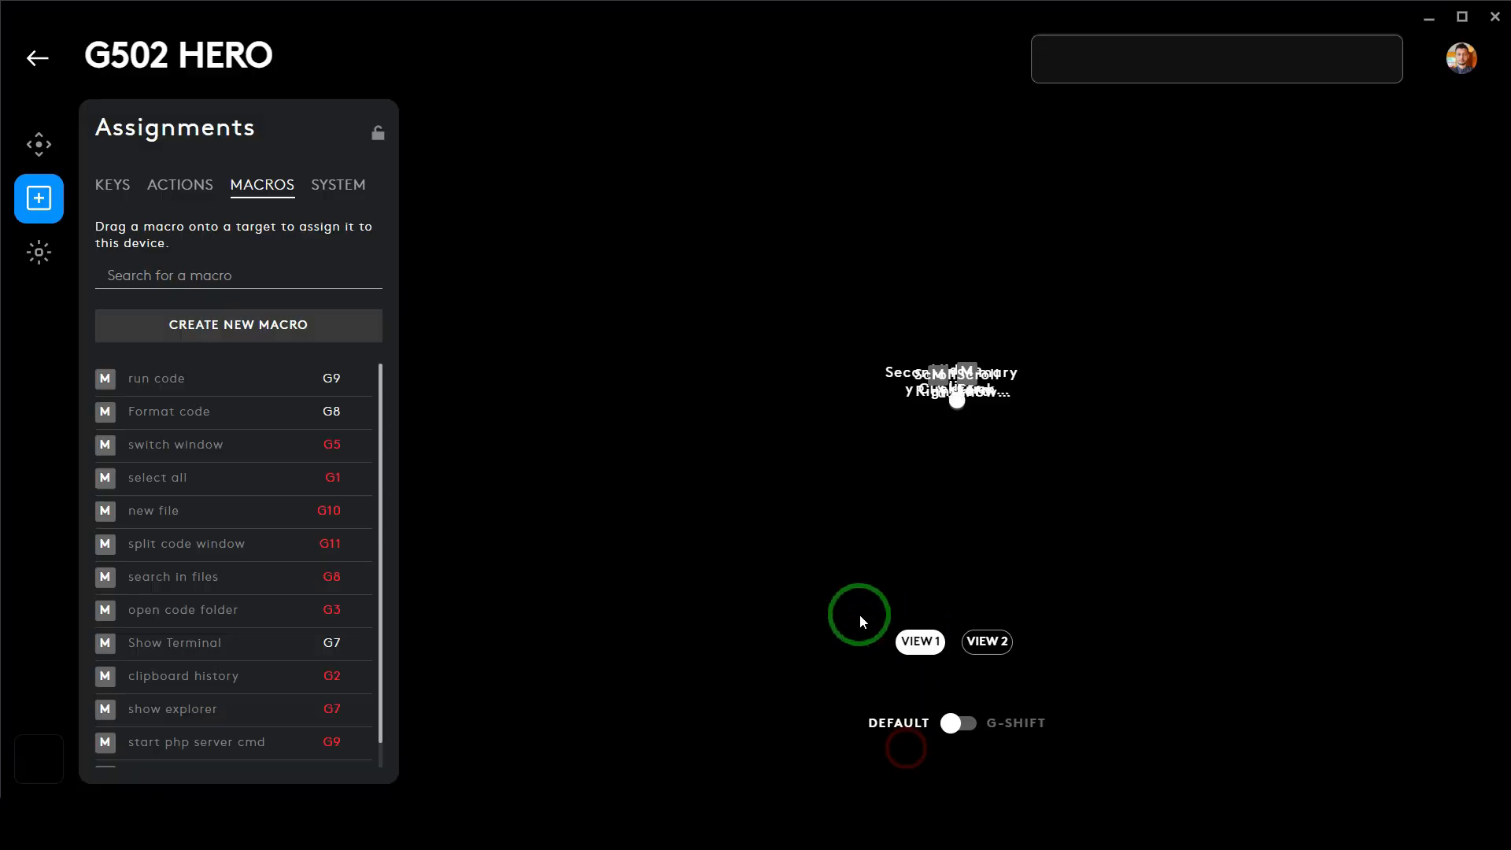
Assign the 123 macro to the G9 button behind the mouse's scroll wheel in the Code profile.
scroll(181, 535, down, 2)
mouse_move(158, 756)
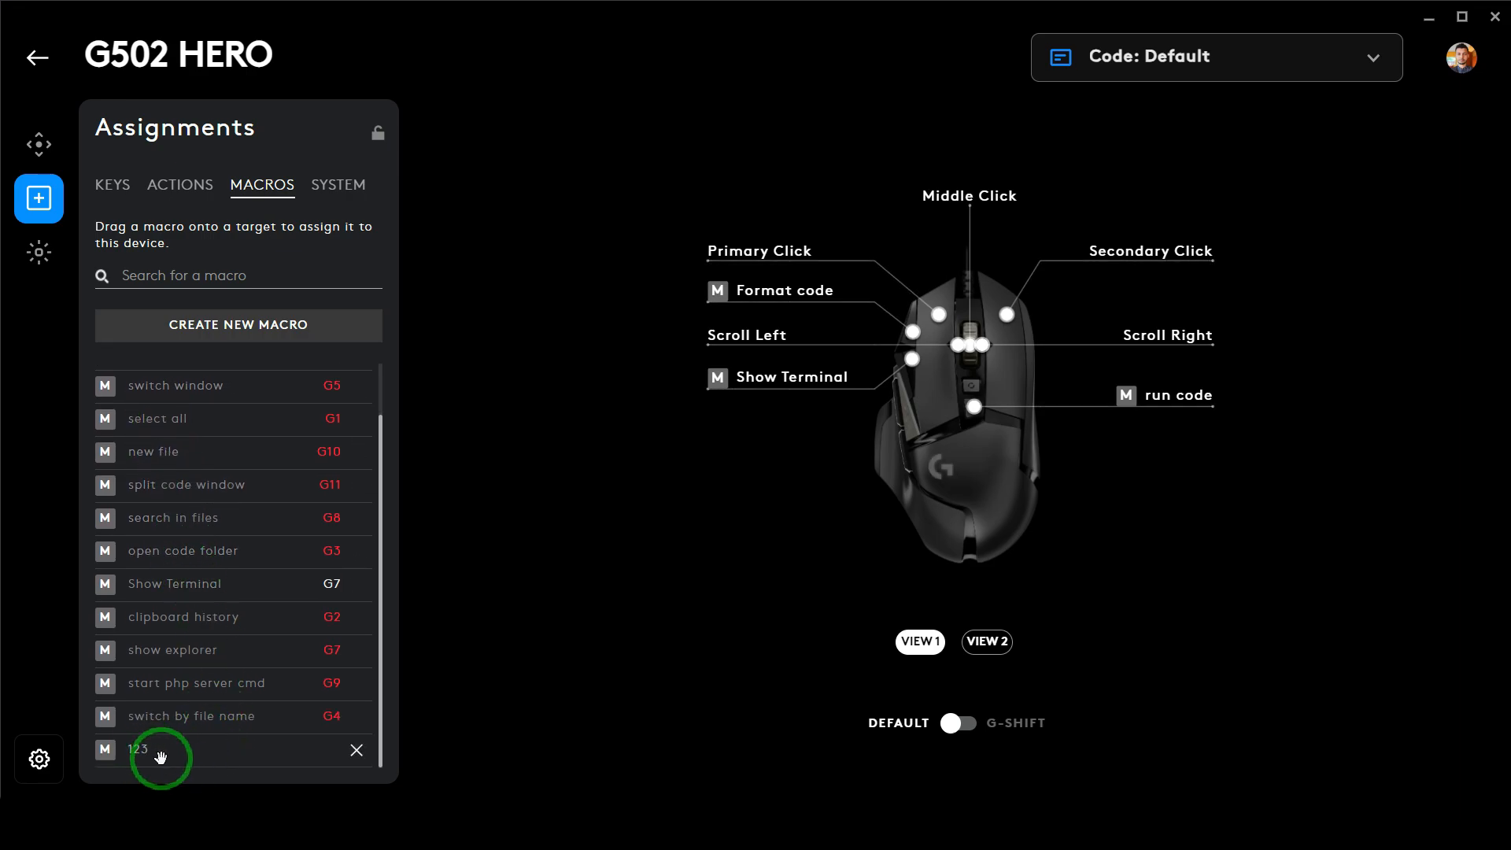
scroll(169, 675, up, 2)
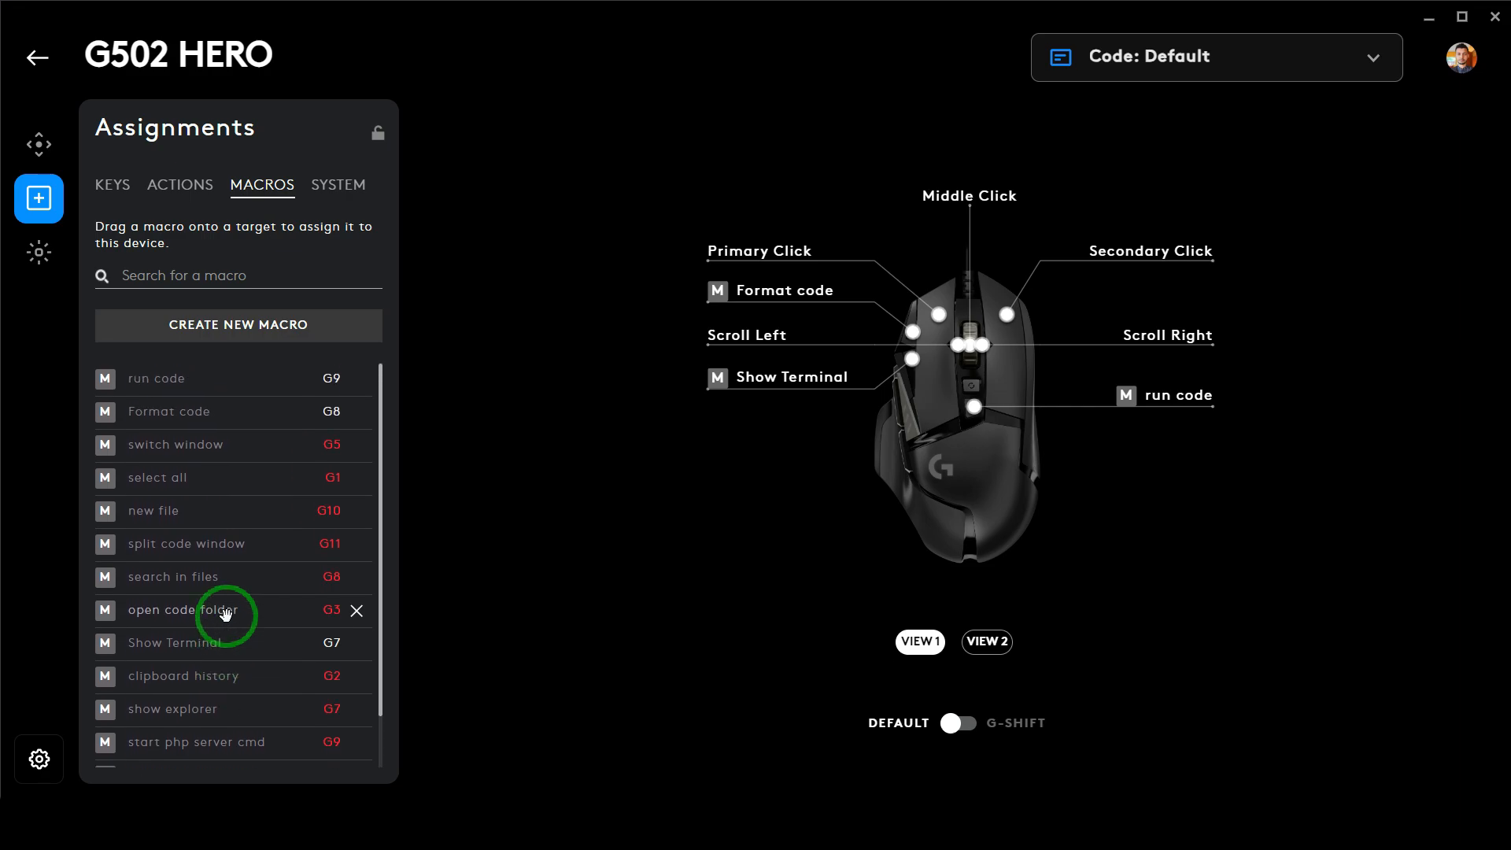
drag(226, 613, 976, 410)
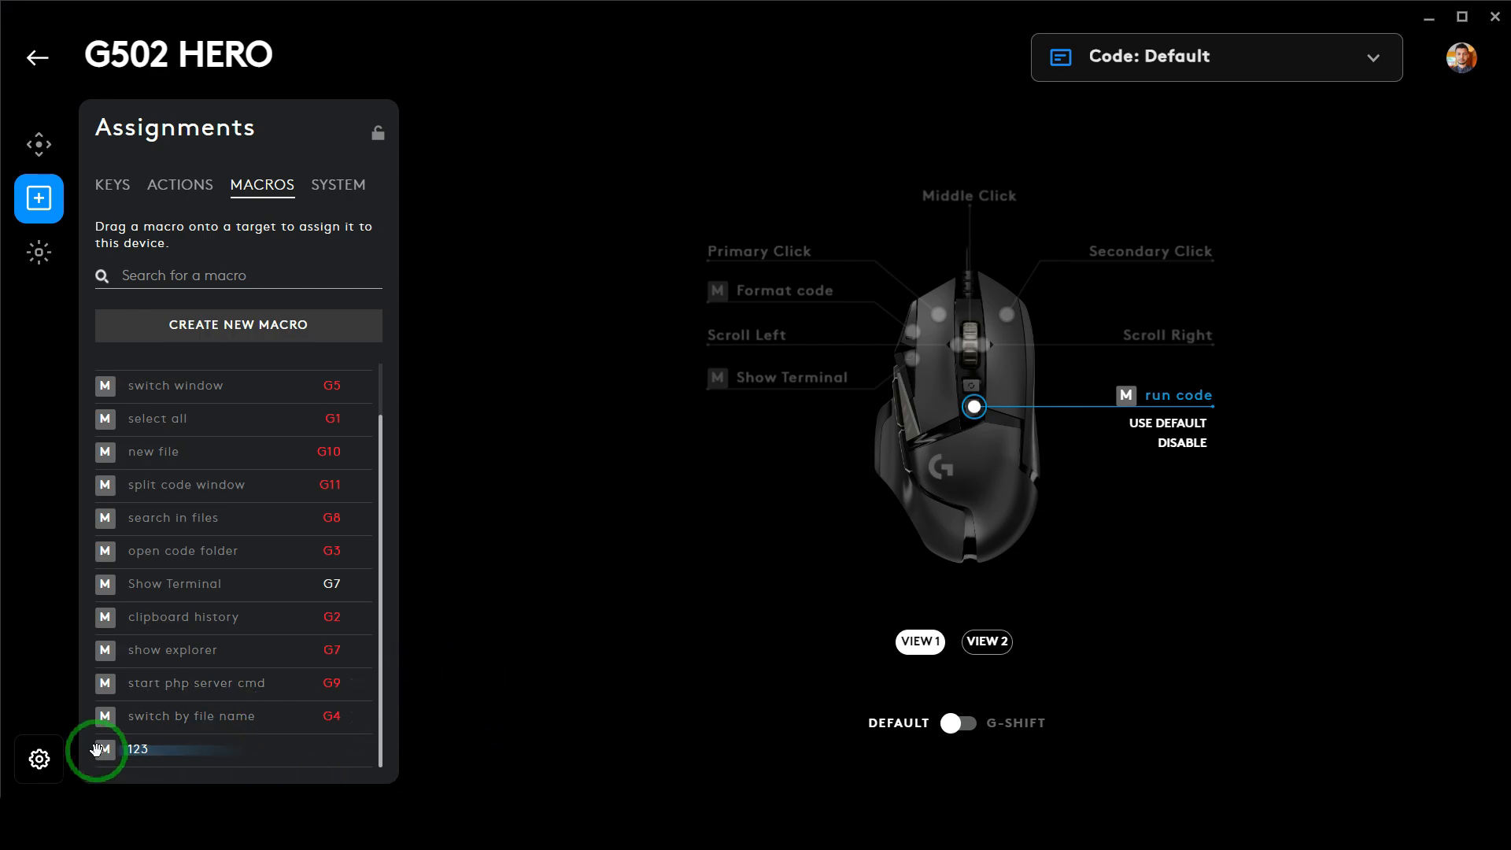
drag(96, 749, 975, 418)
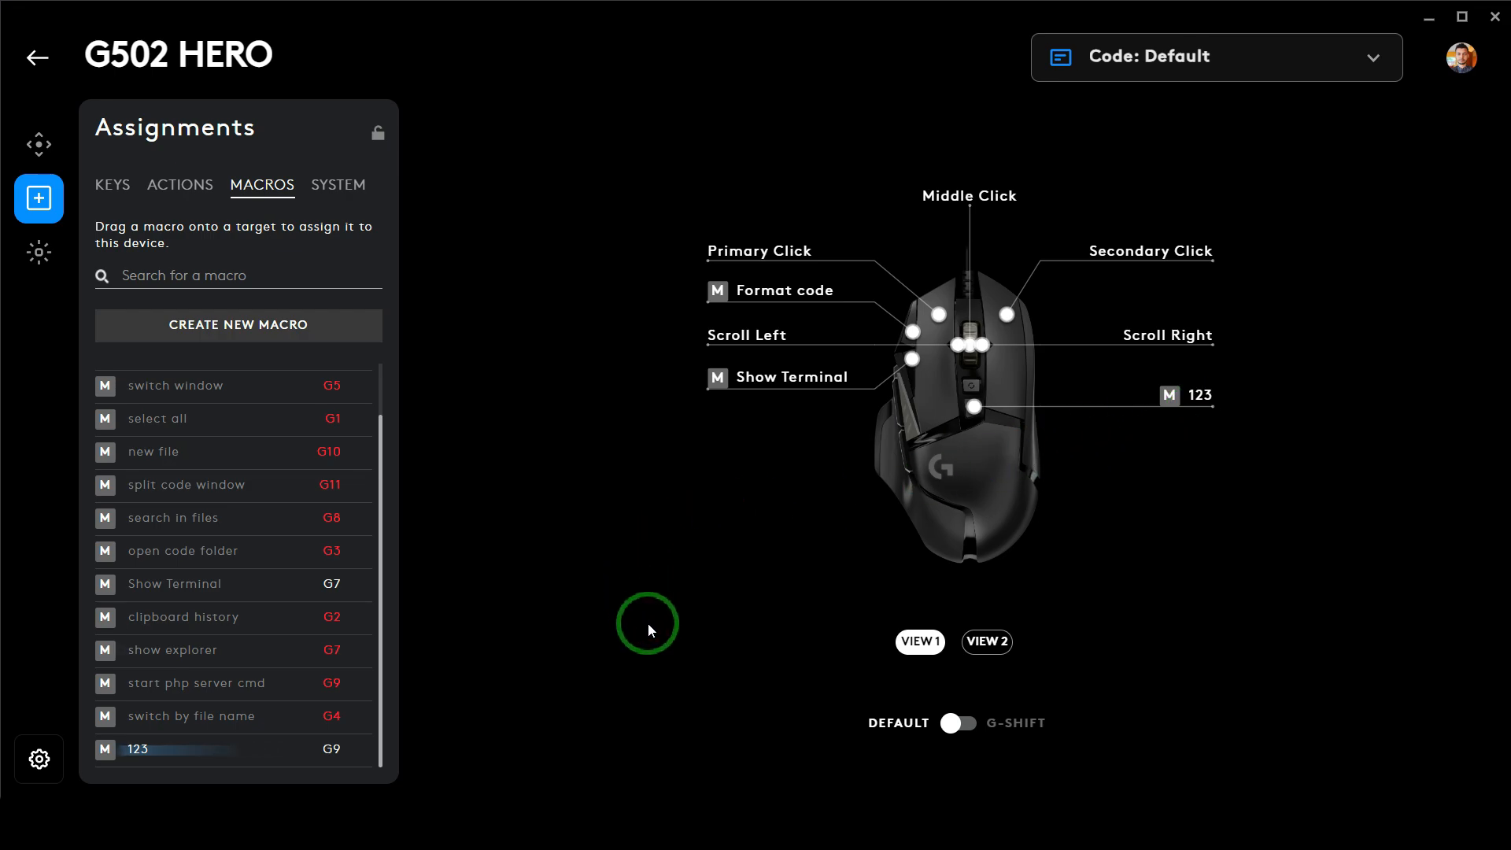
scroll(276, 669, up, 2)
scroll(276, 671, down, 2)
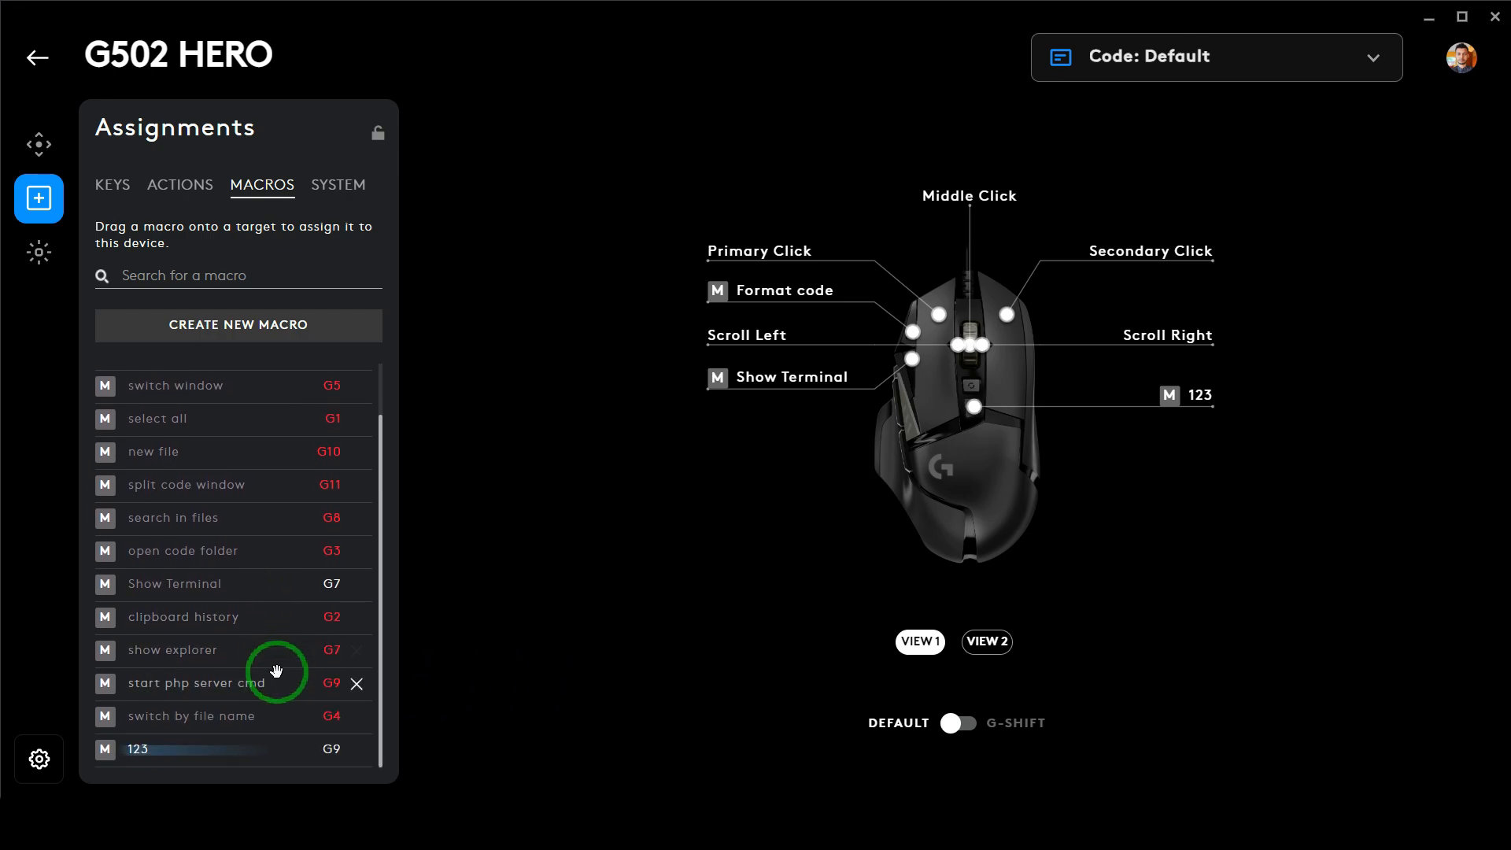
Replace the 123 macro on the G9 button behind the mouse's scroll wheel with the run code macro.
scroll(276, 670, up, 2)
scroll(278, 677, down, 2)
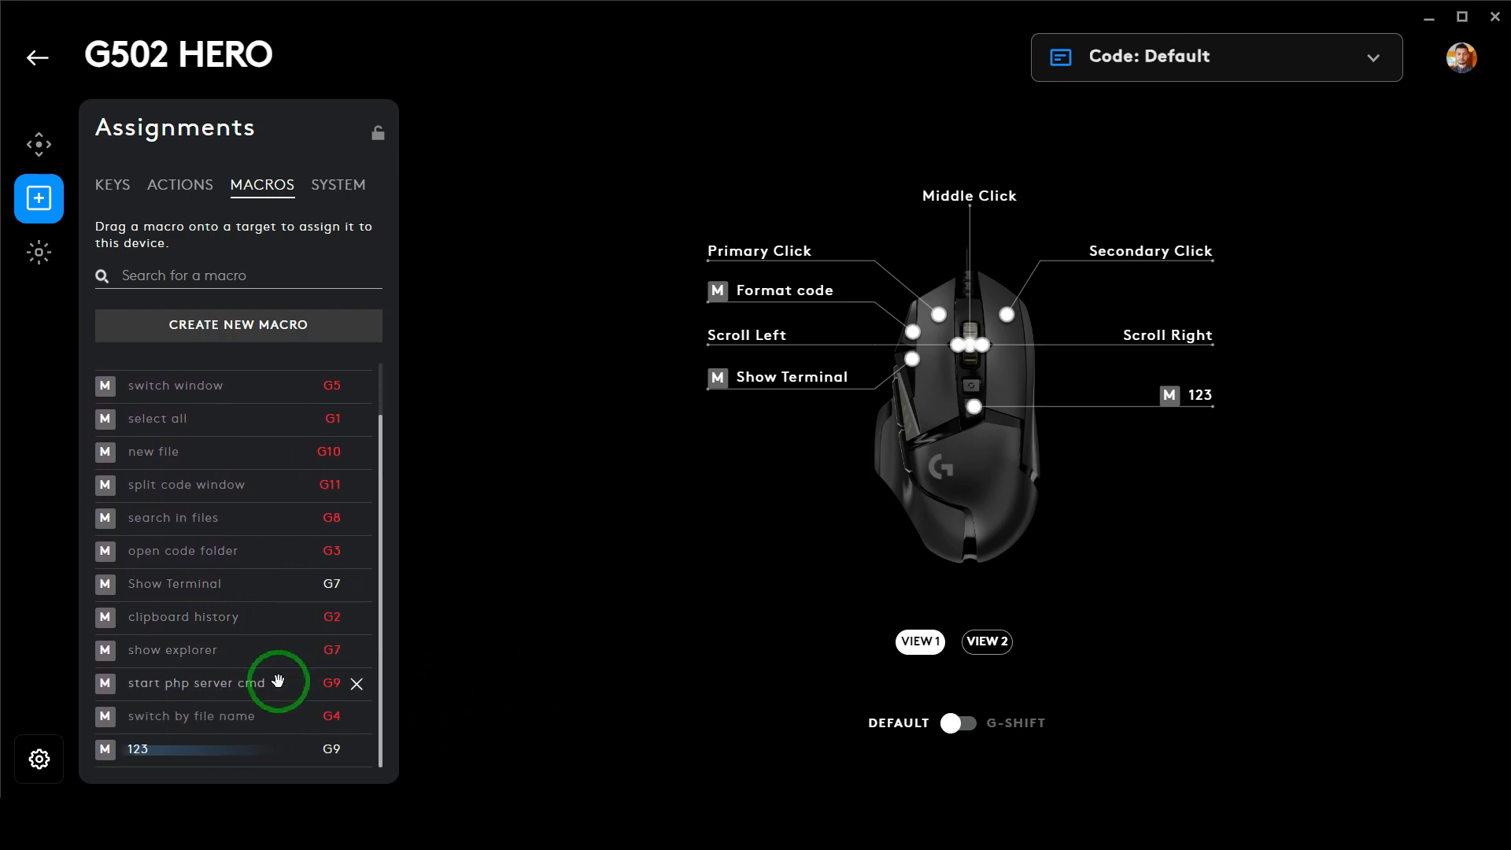
scroll(231, 548, up, 2)
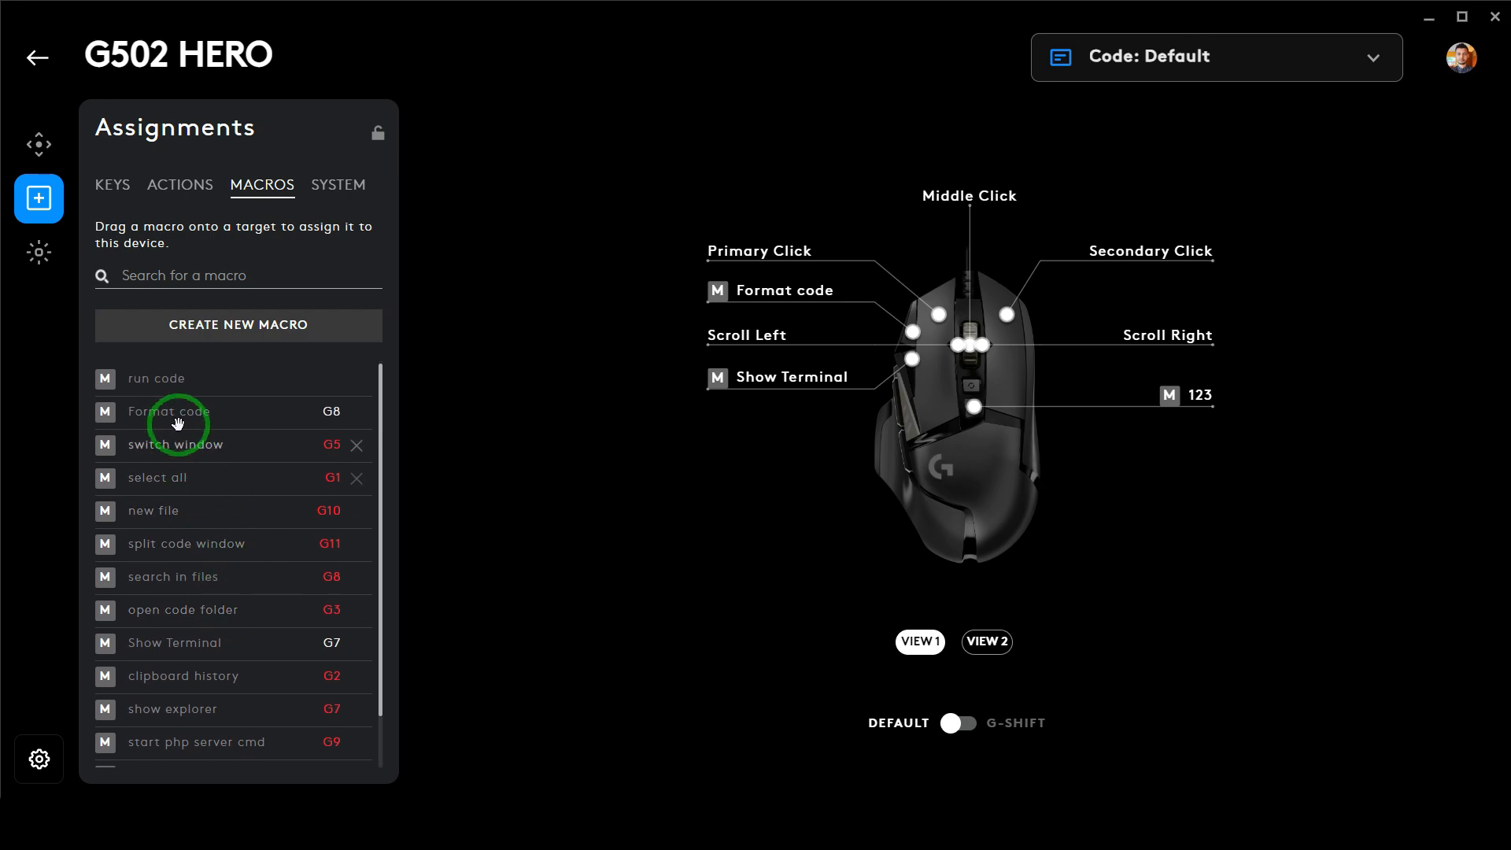
drag(178, 423, 978, 414)
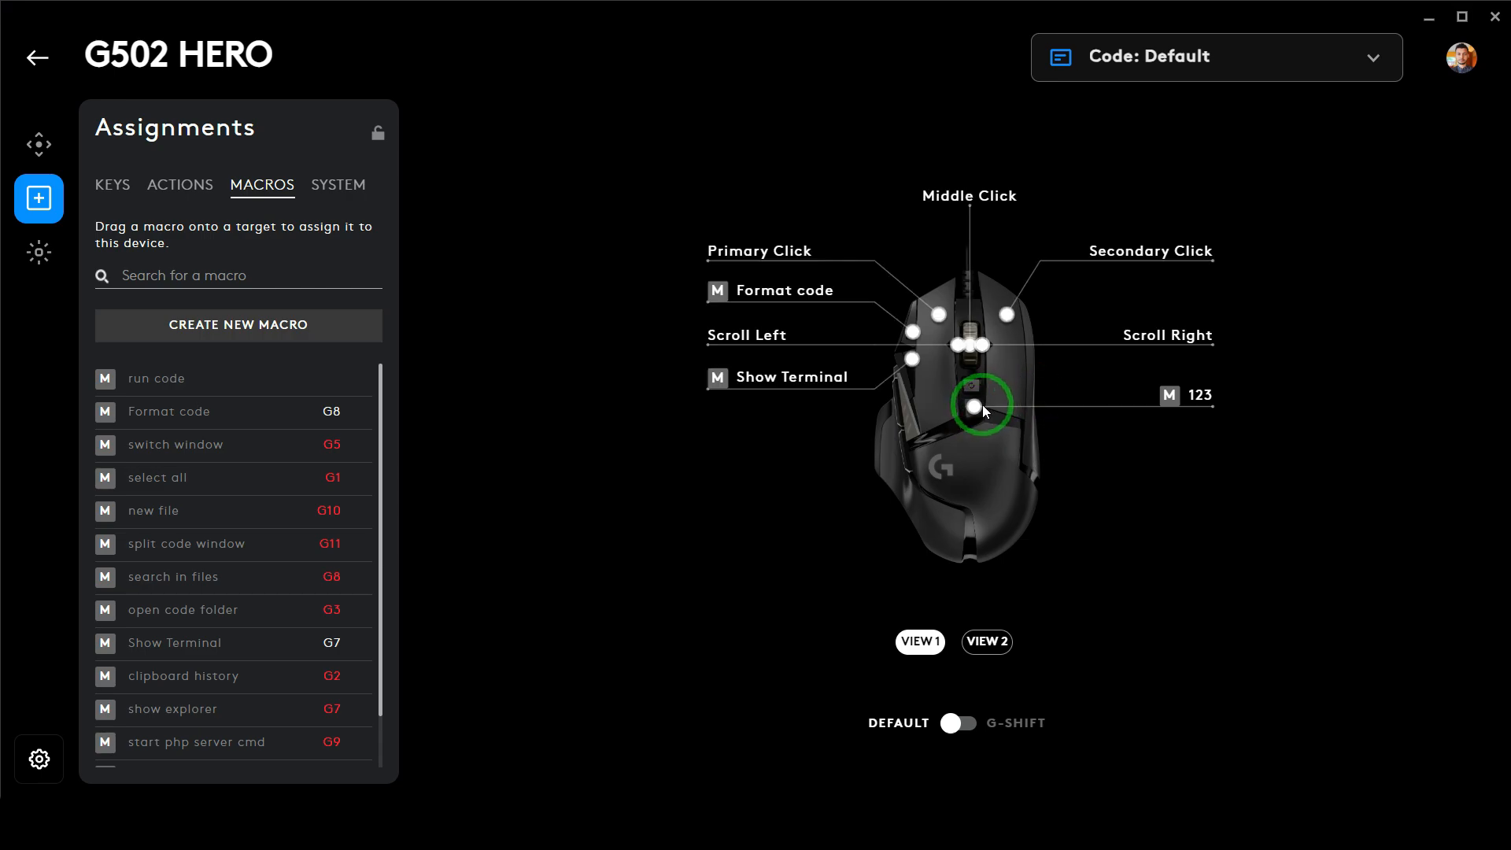
click(976, 404)
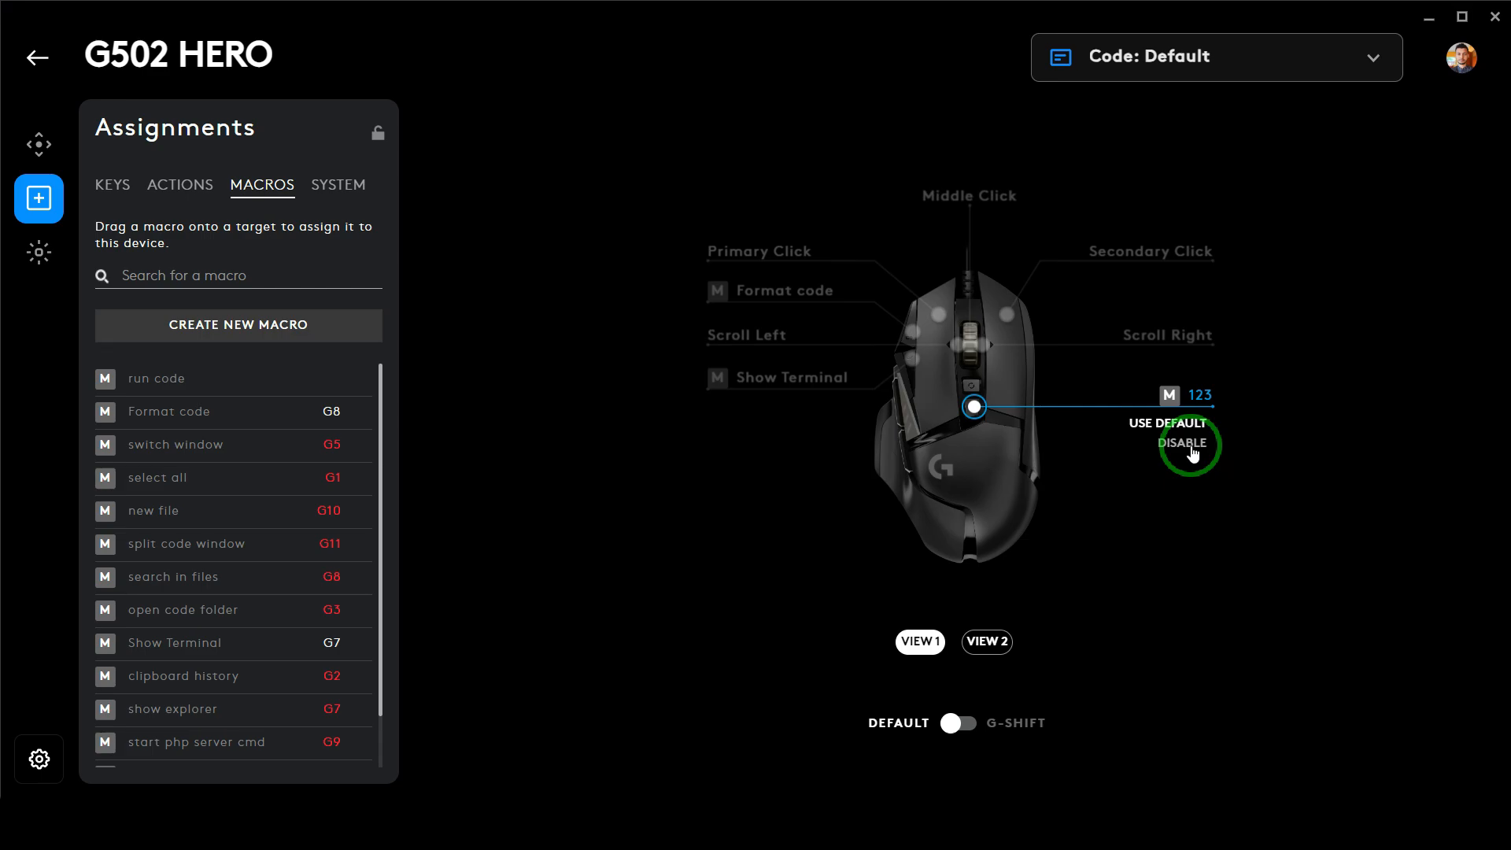
click(496, 432)
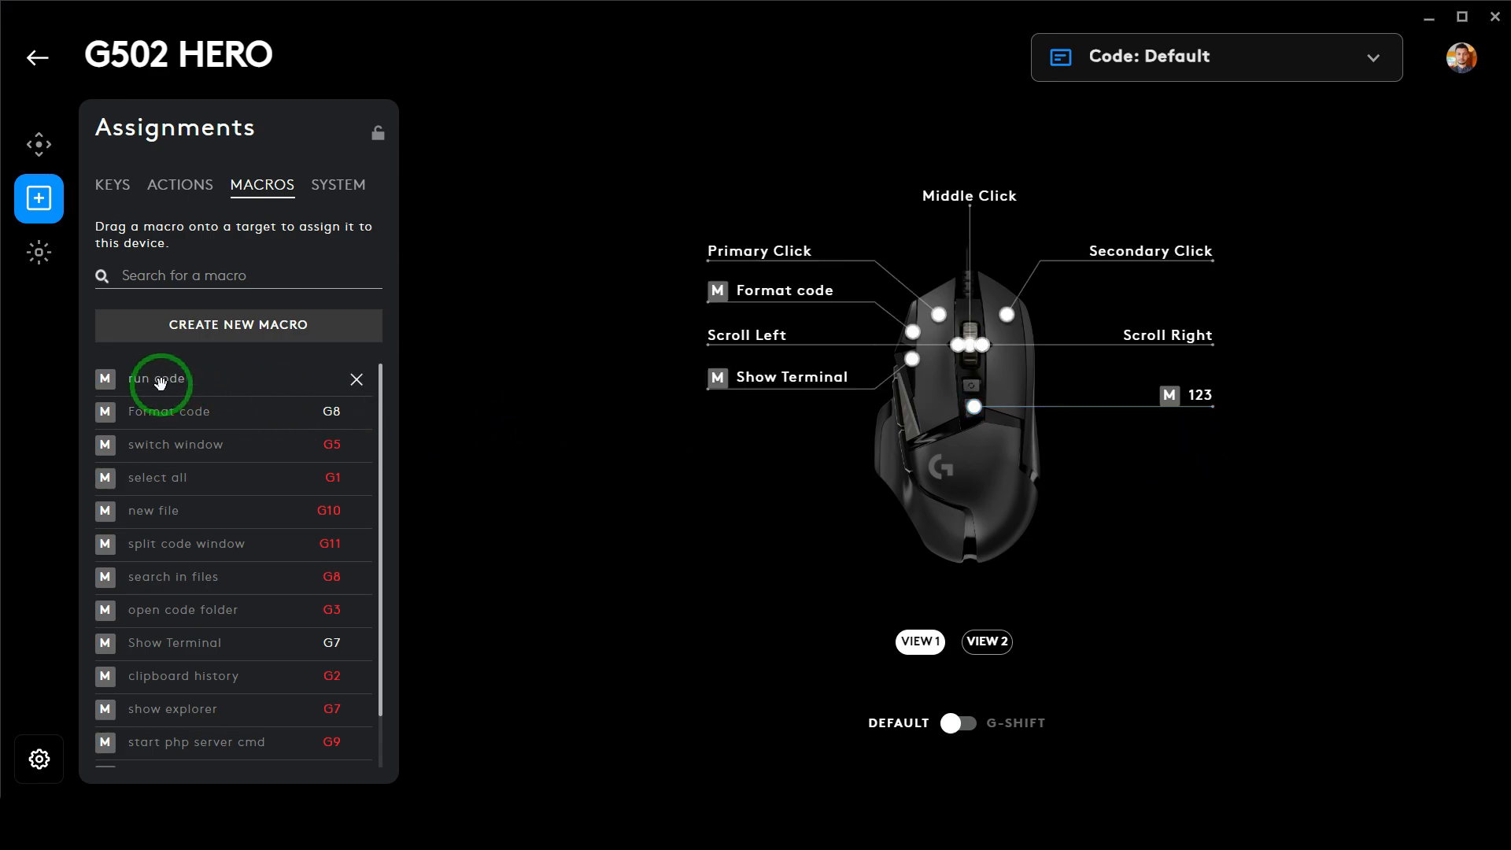
drag(160, 384, 974, 407)
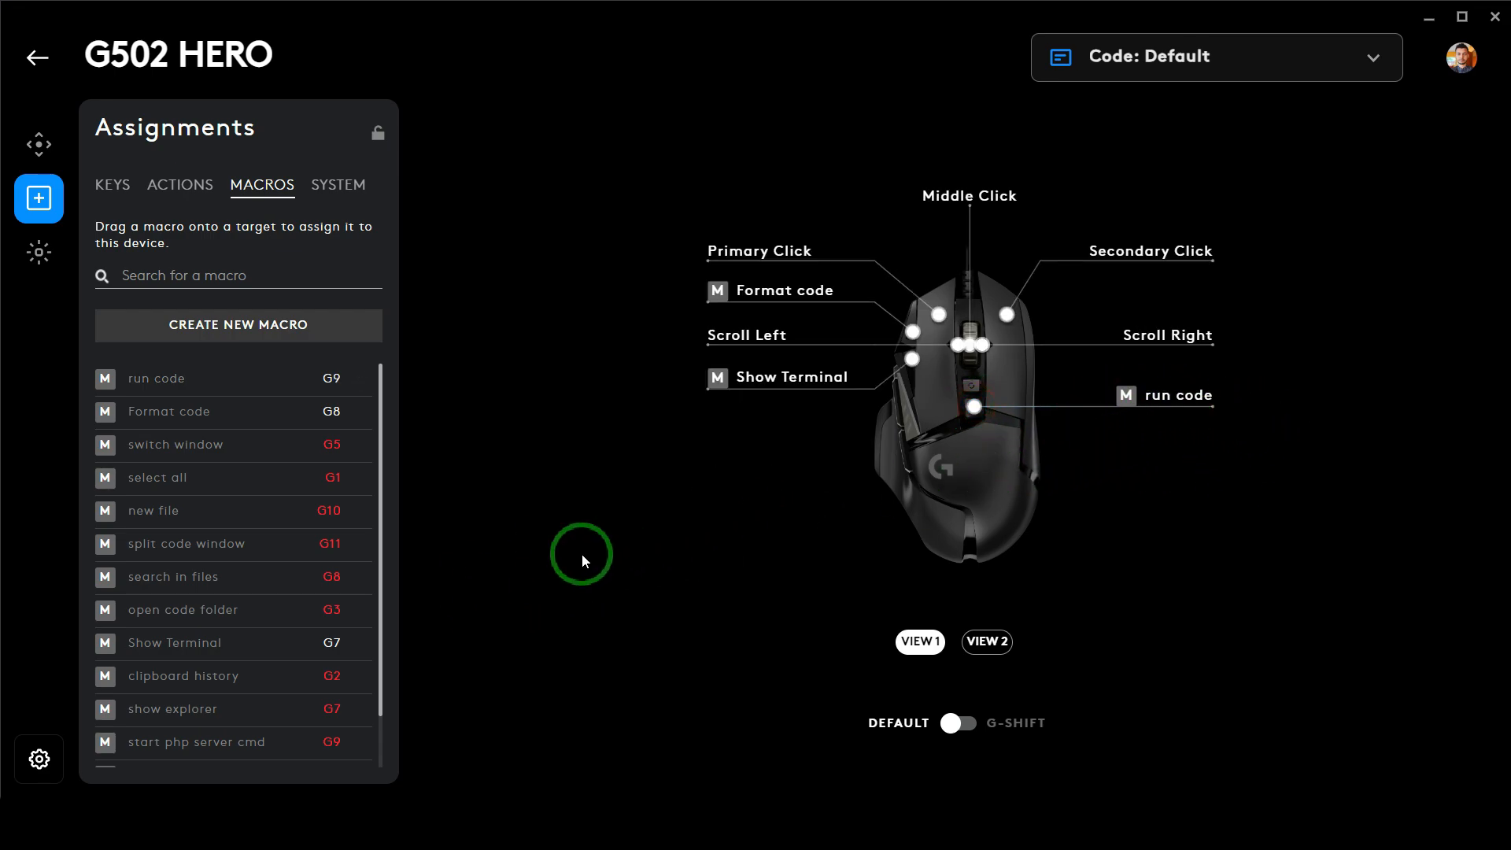
Look through the macros, system controls, actions and keys available for assignment in the Code profile.
scroll(229, 540, down, 2)
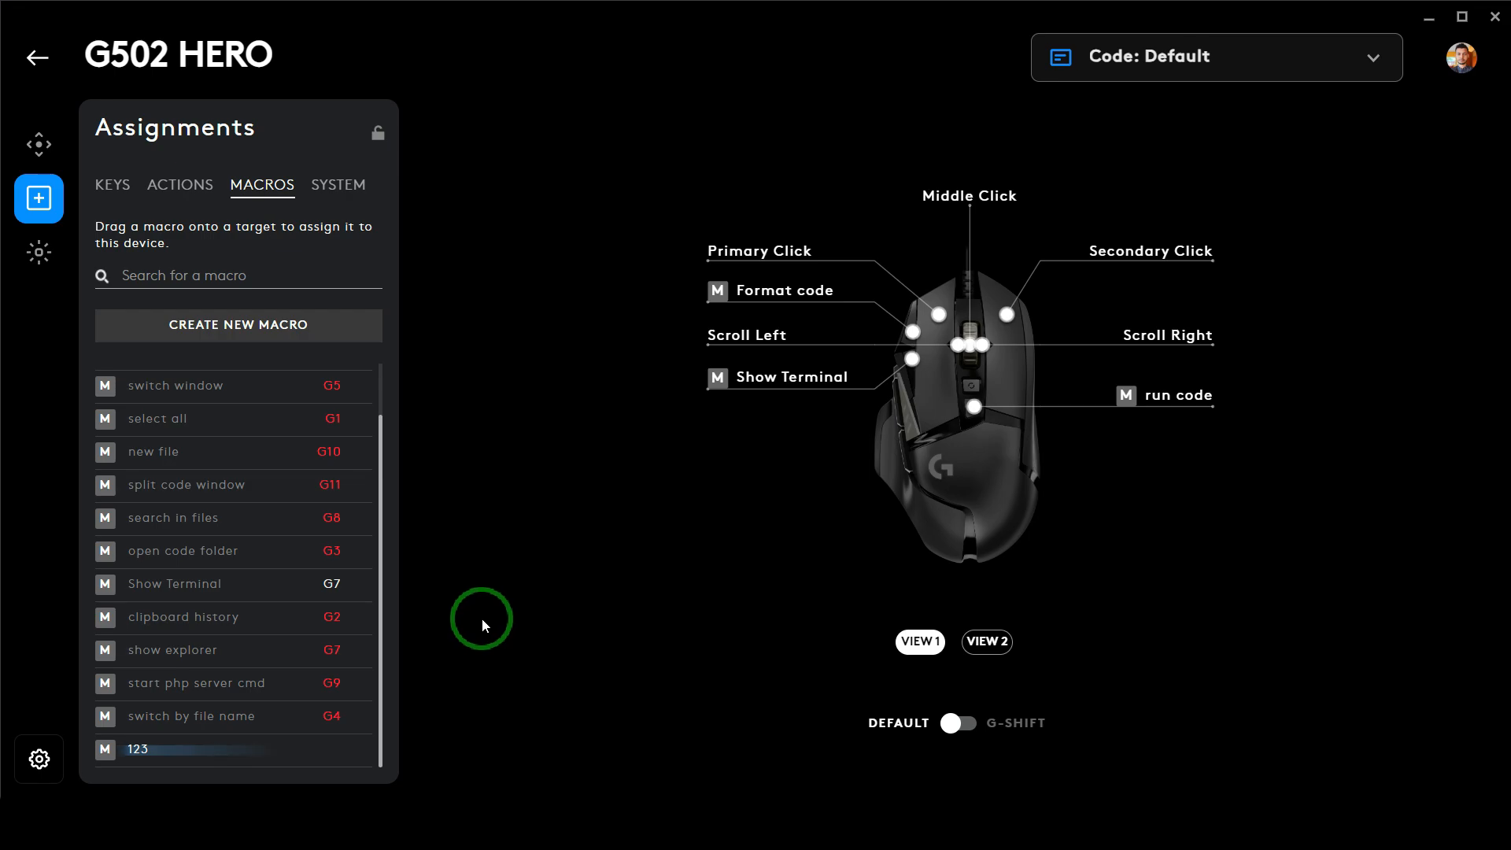
scroll(347, 582, up, 2)
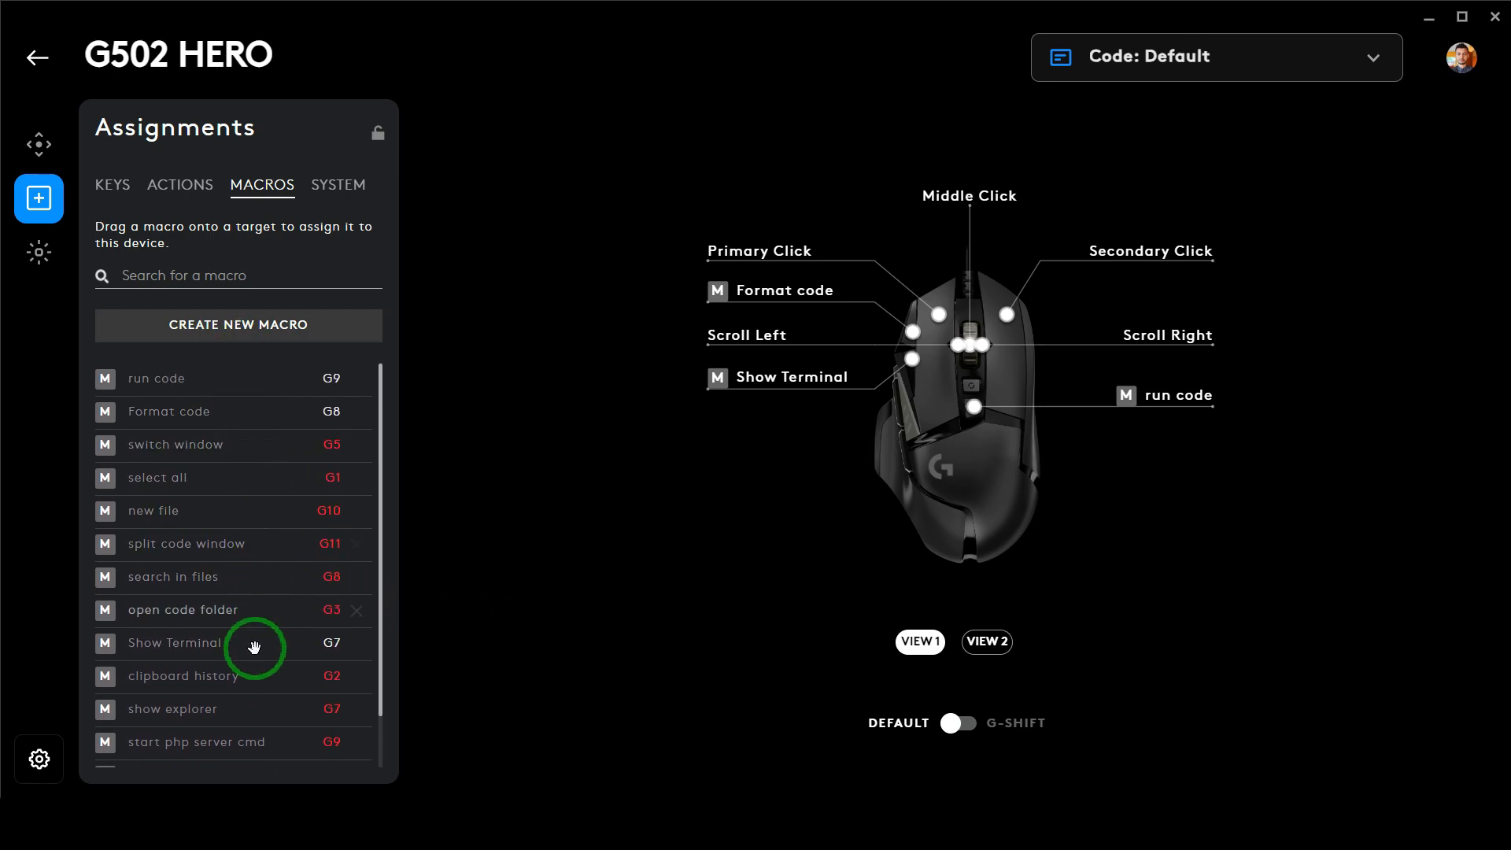
click(350, 185)
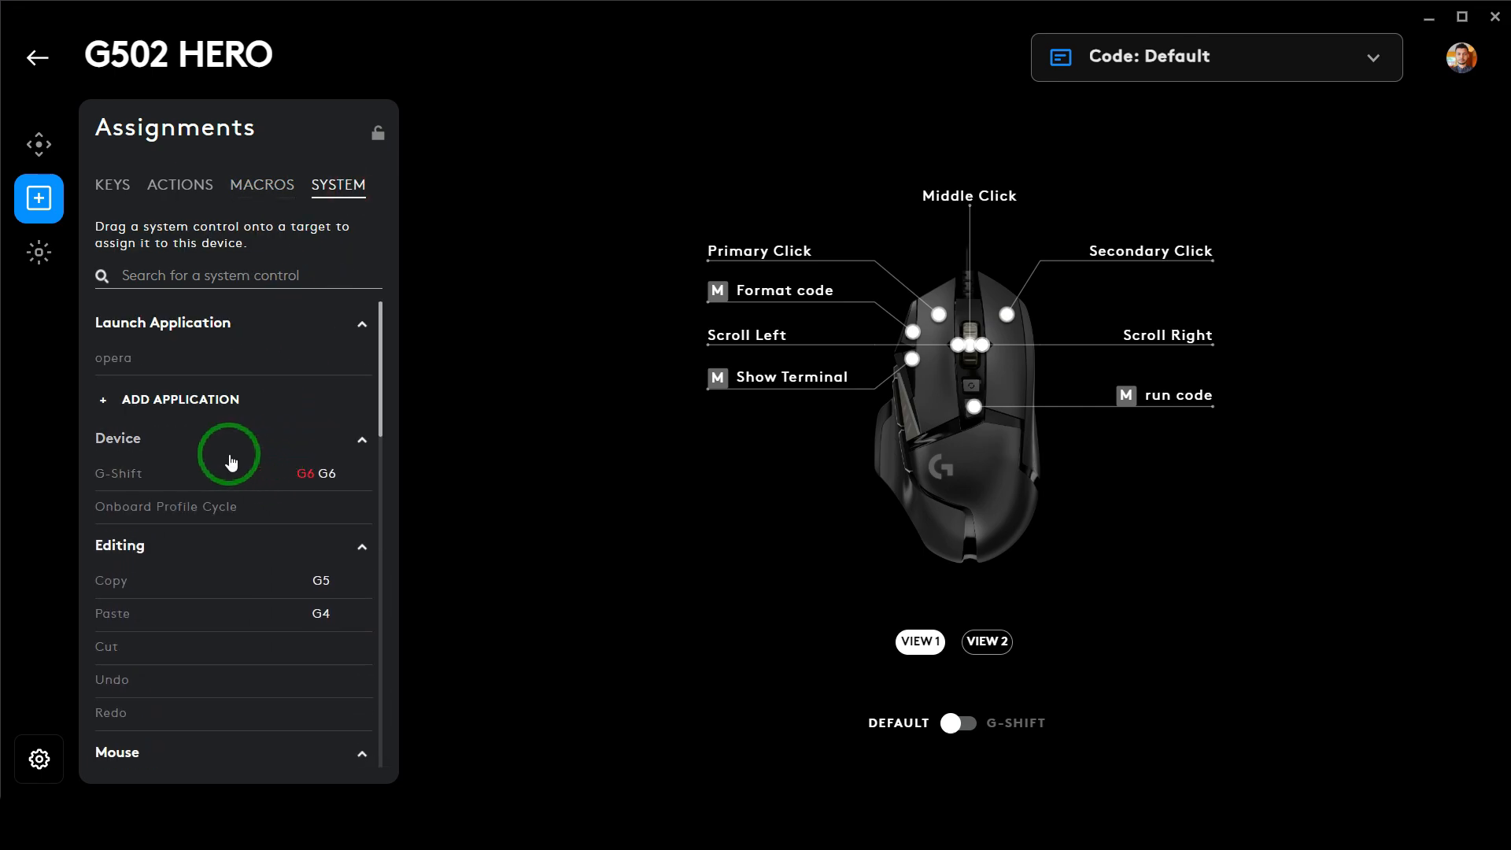
scroll(189, 504, down, 15)
scroll(223, 634, up, 15)
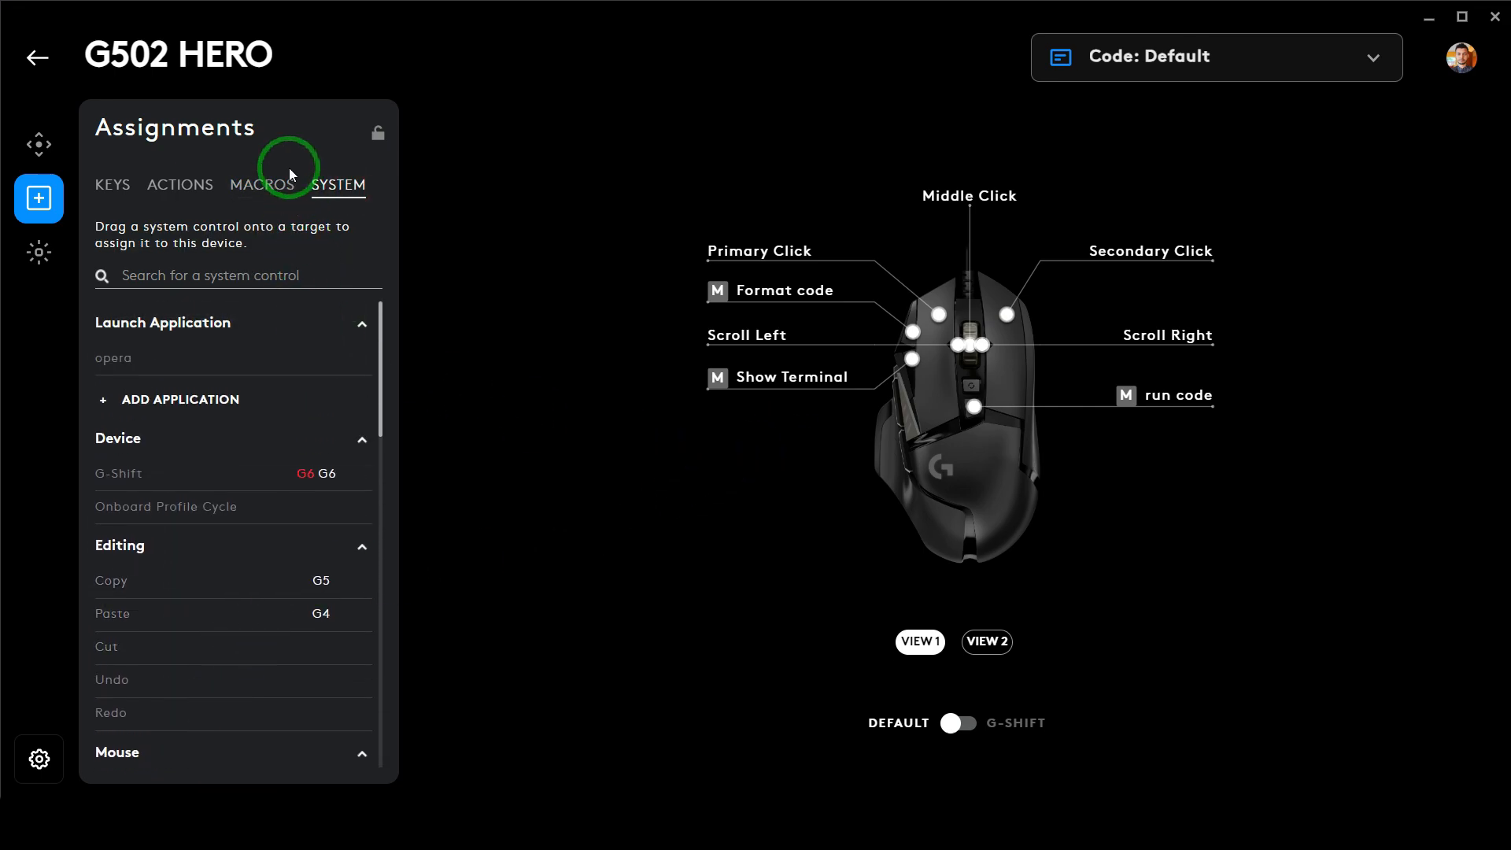
click(161, 186)
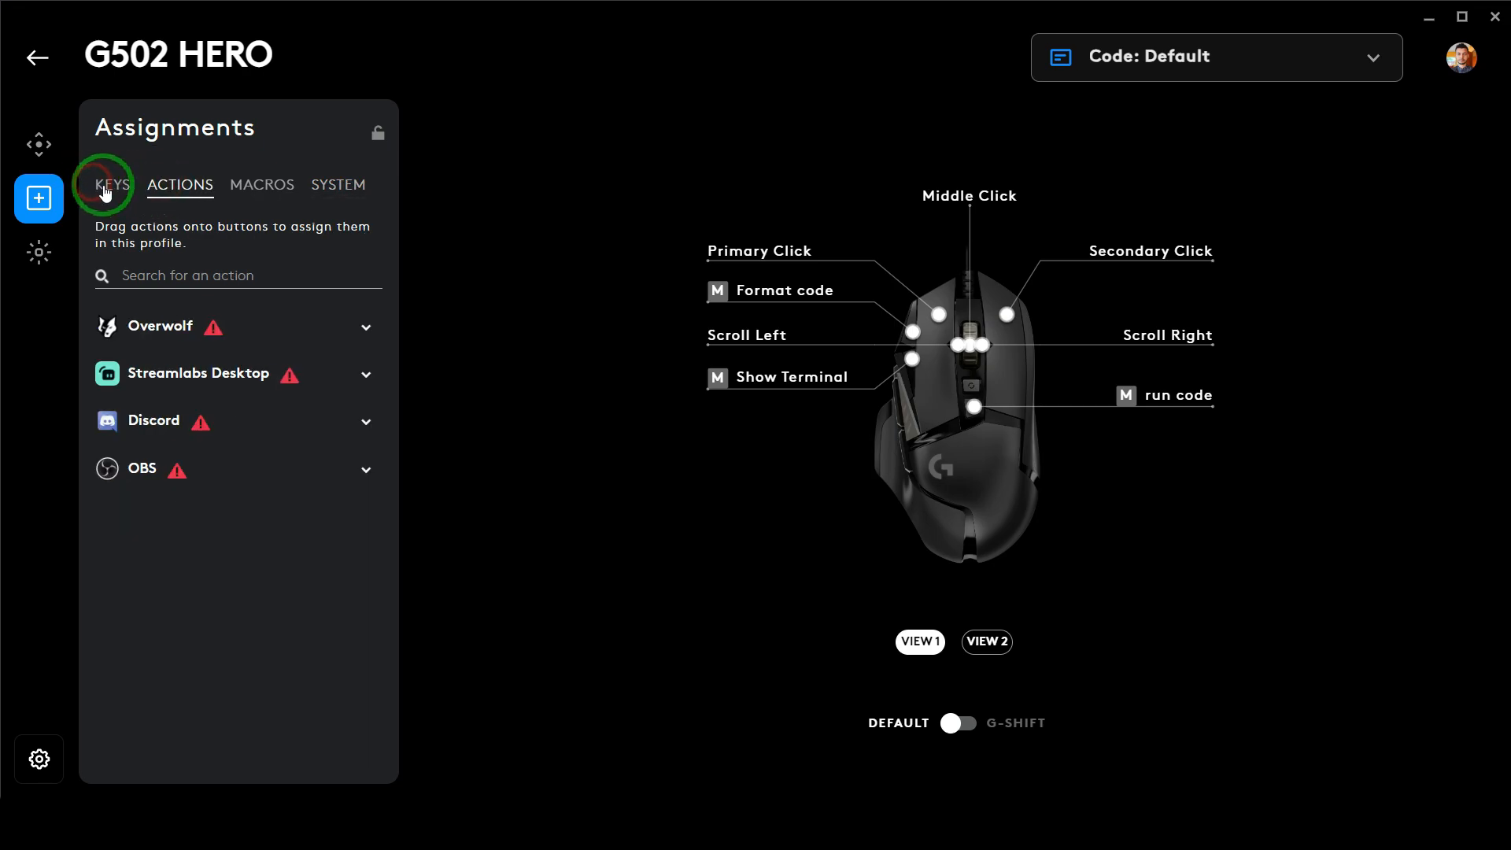
click(110, 186)
scroll(255, 588, down, 20)
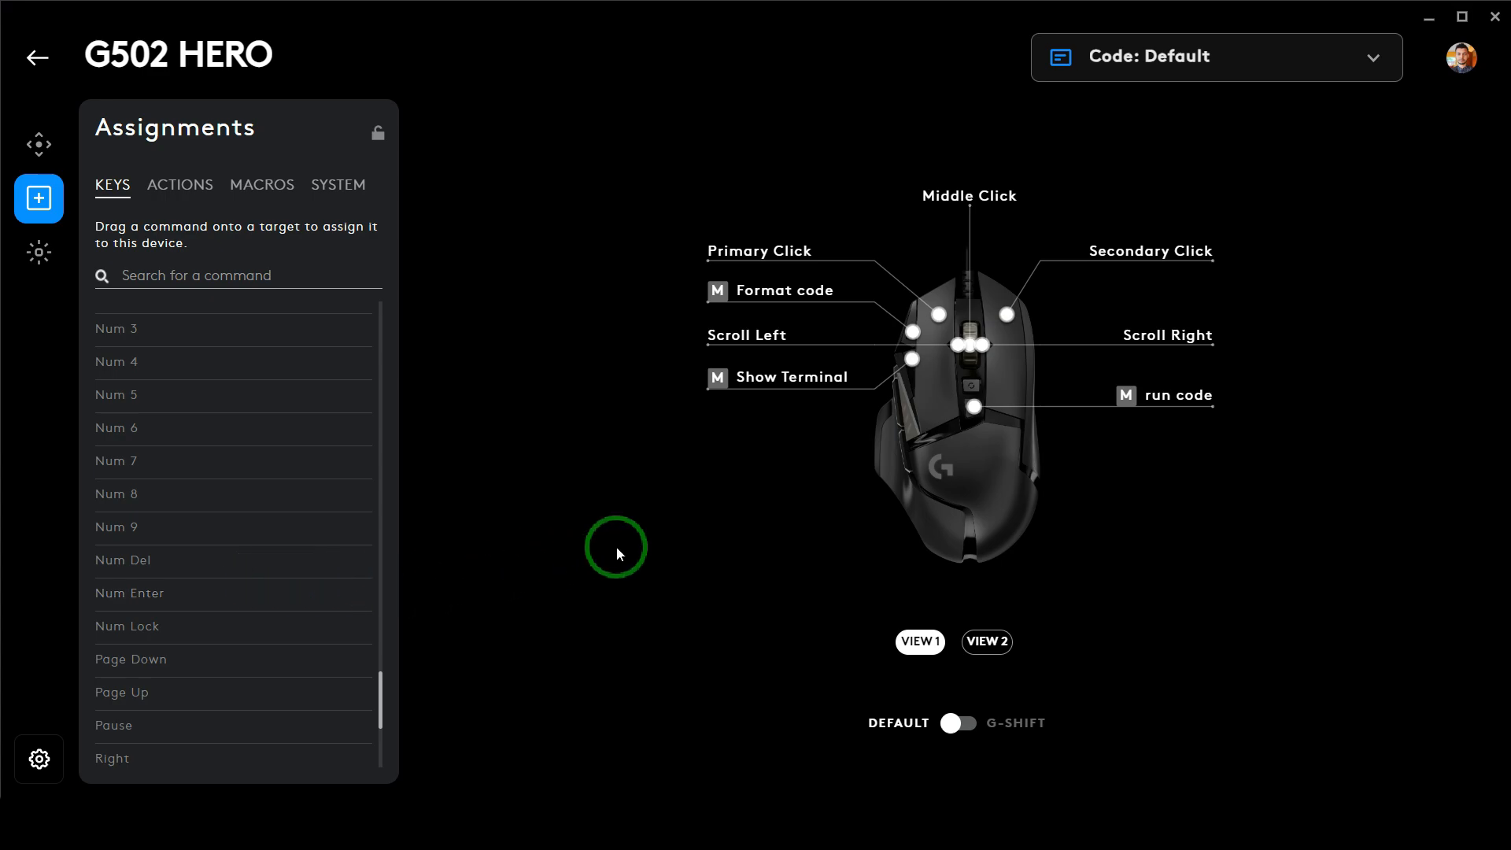
scroll(297, 524, up, 1)
scroll(296, 524, up, 20)
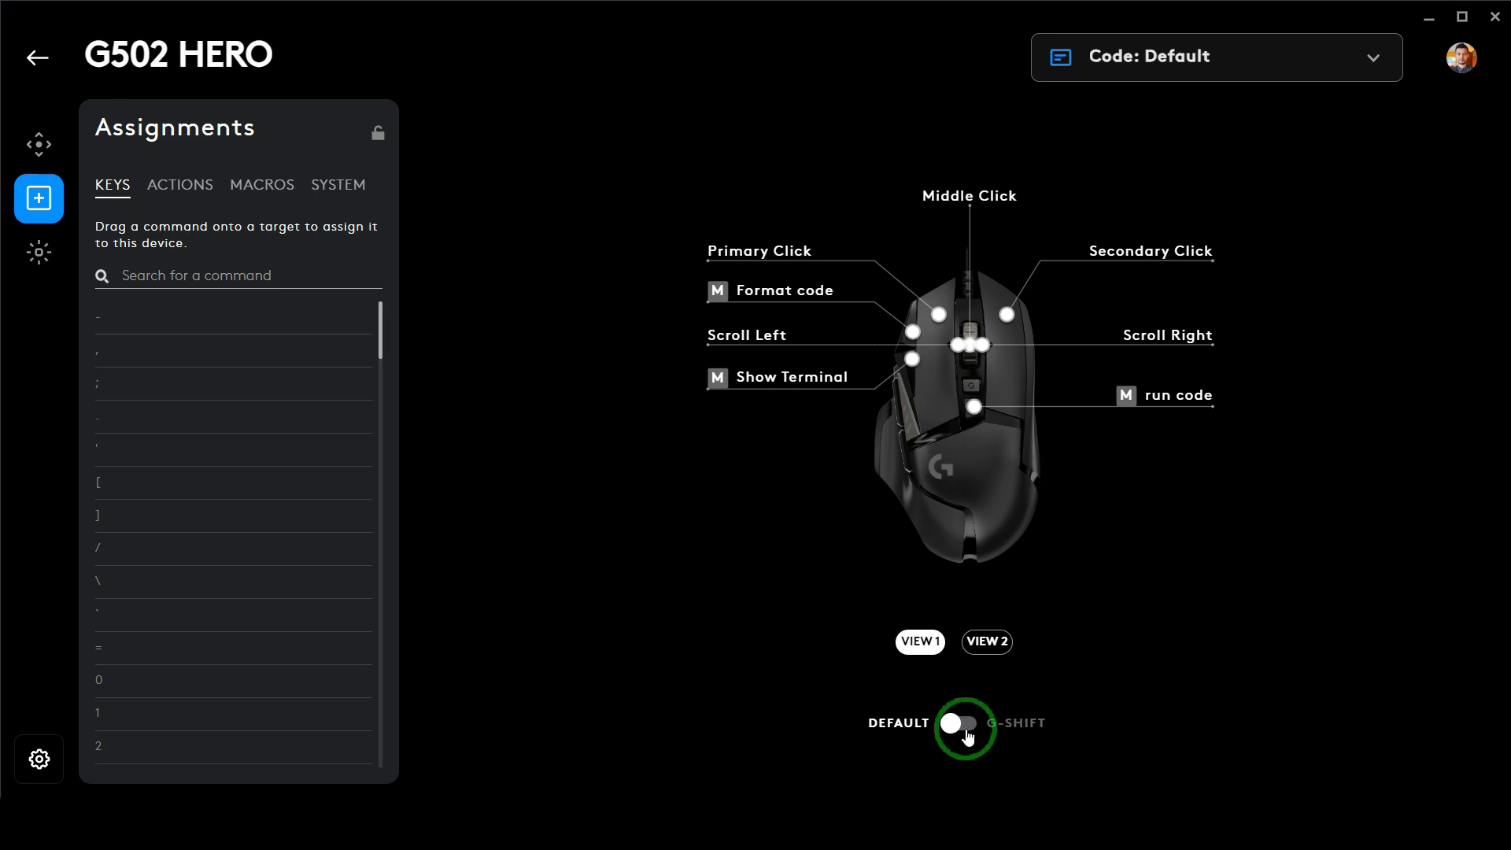
Review the Code profile's G-Shift assignments and the side buttons' default assignments, ending on the mouse's top view.
click(960, 730)
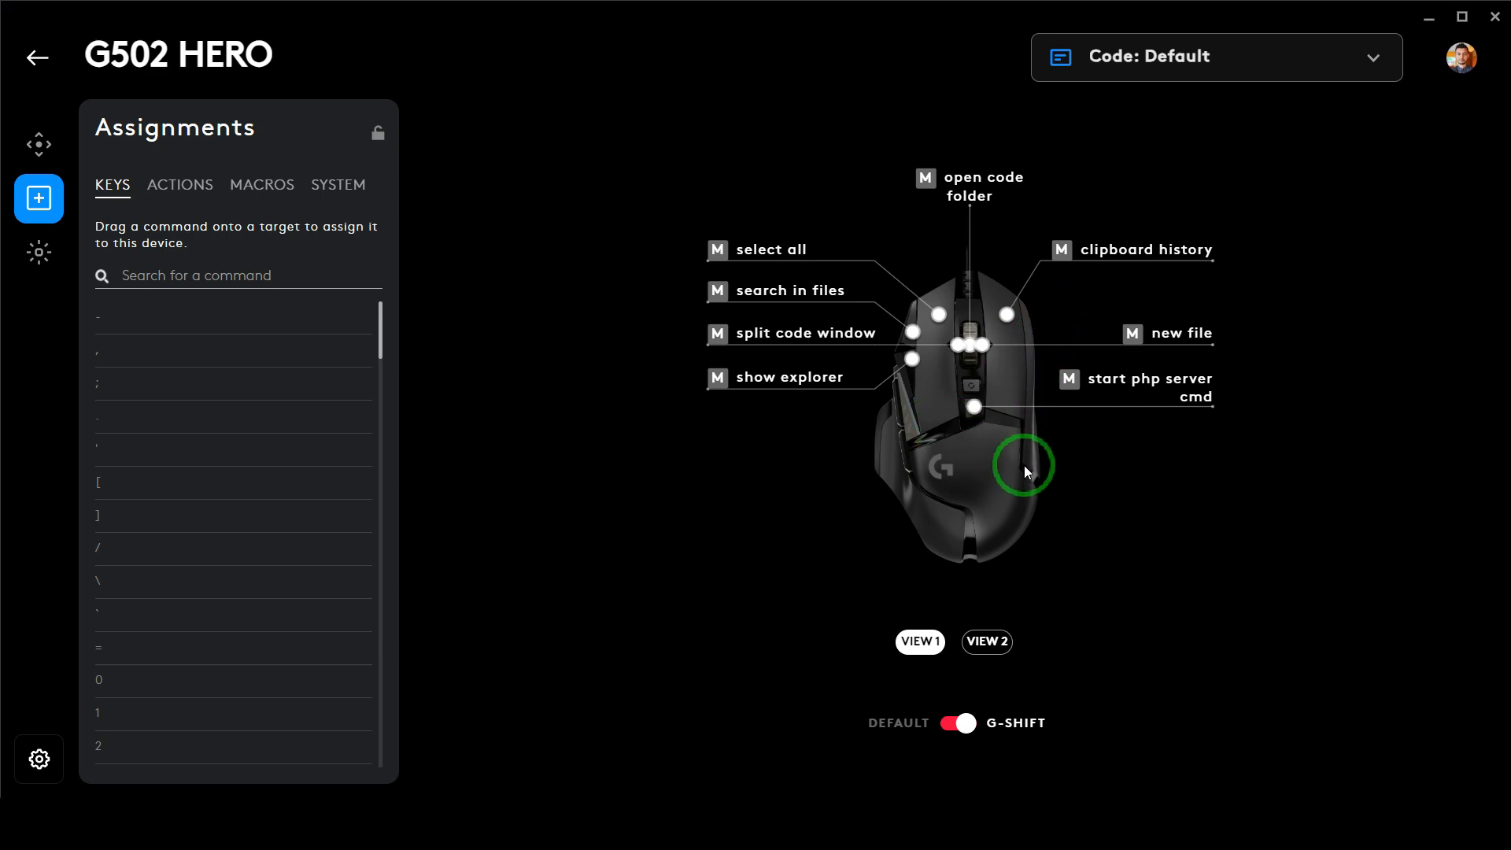
click(961, 723)
click(988, 641)
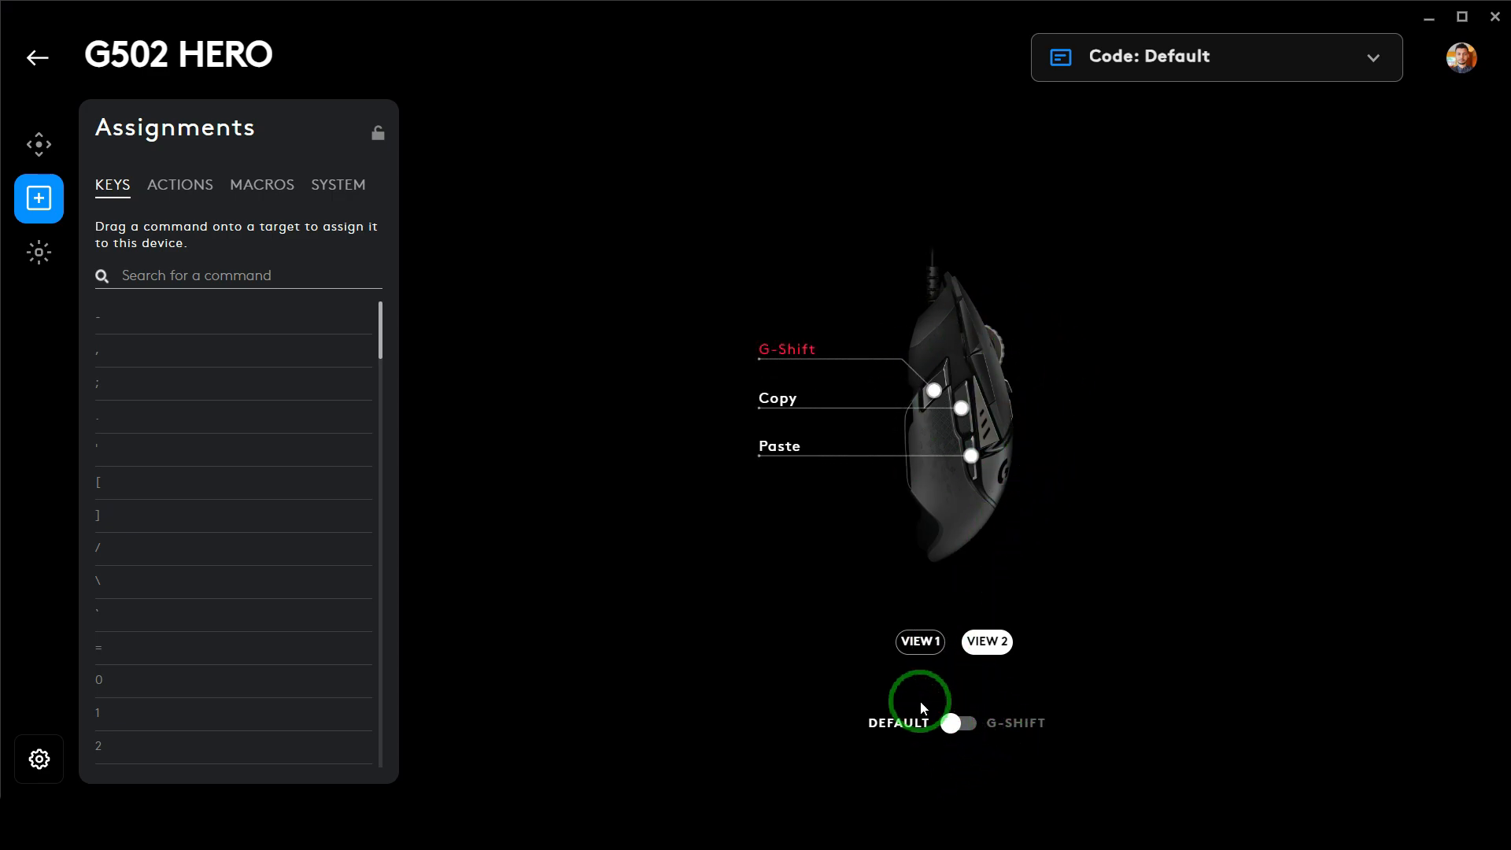
click(919, 641)
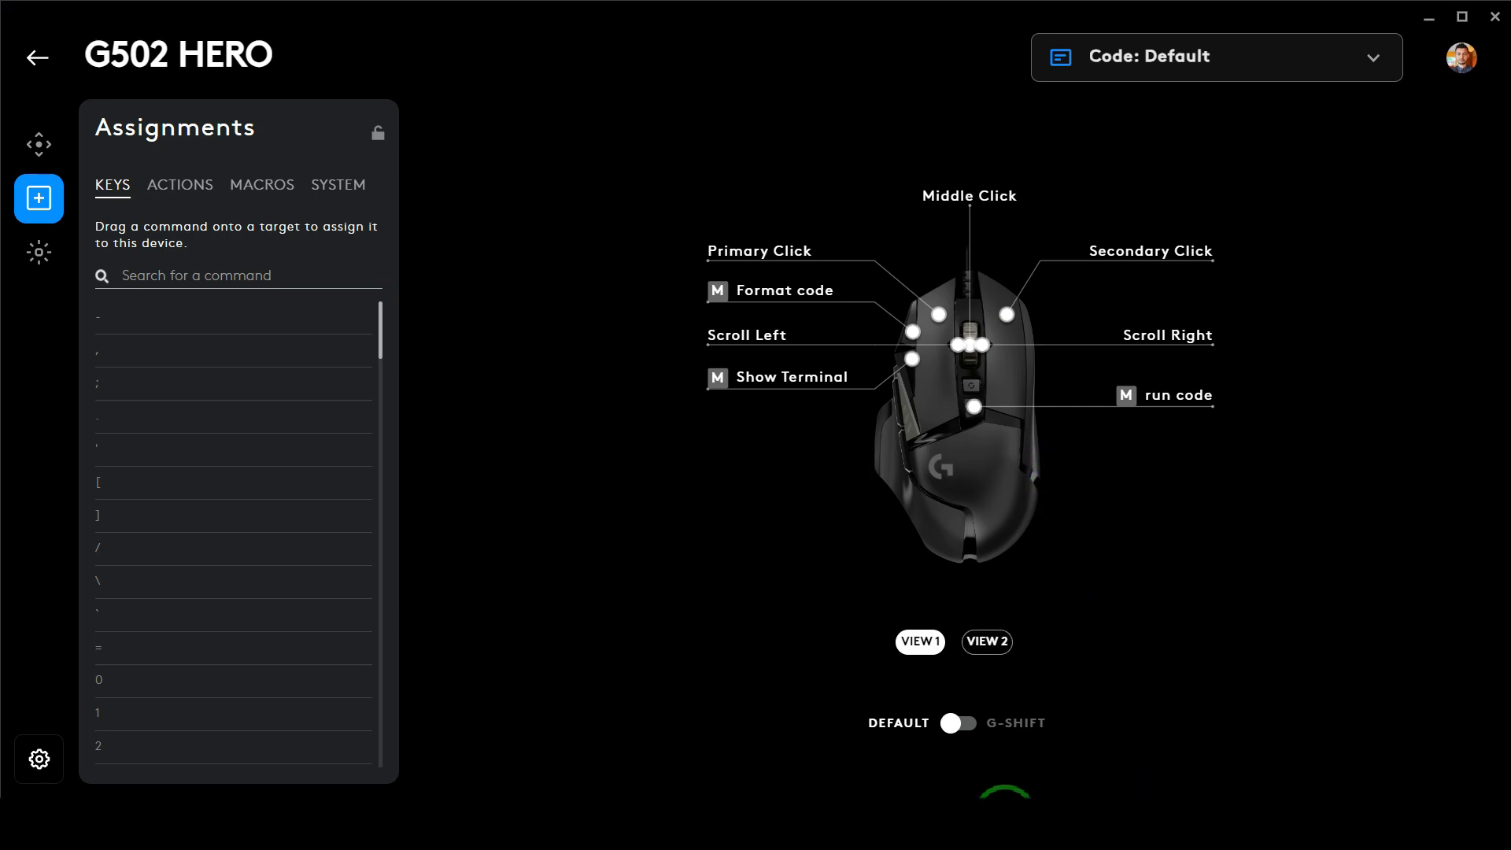
Switch to VS Code and show the Explorer side bar.
click(992, 827)
click(788, 316)
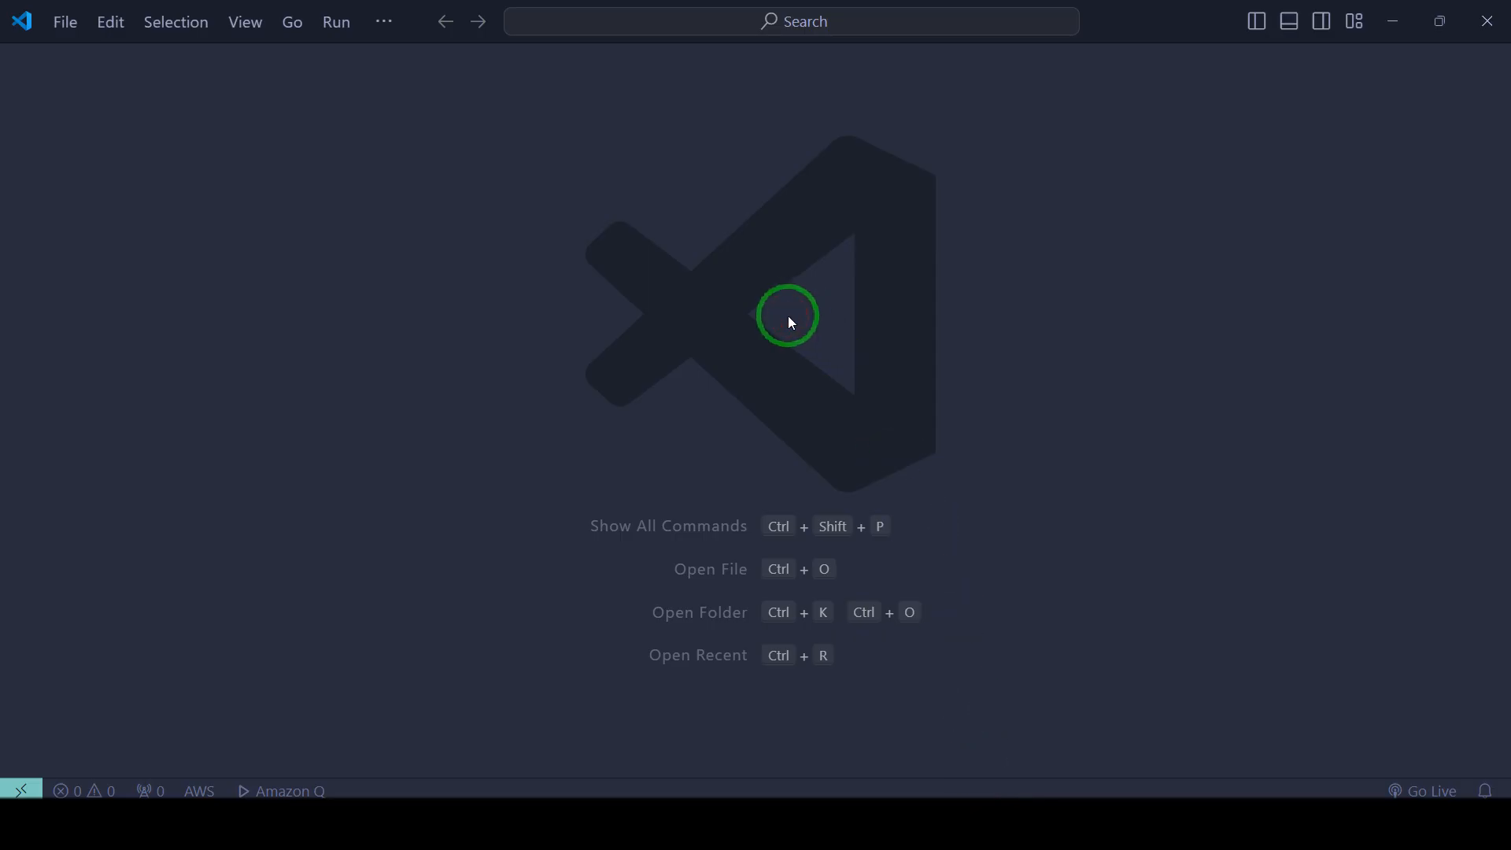
key(ctrl+b)
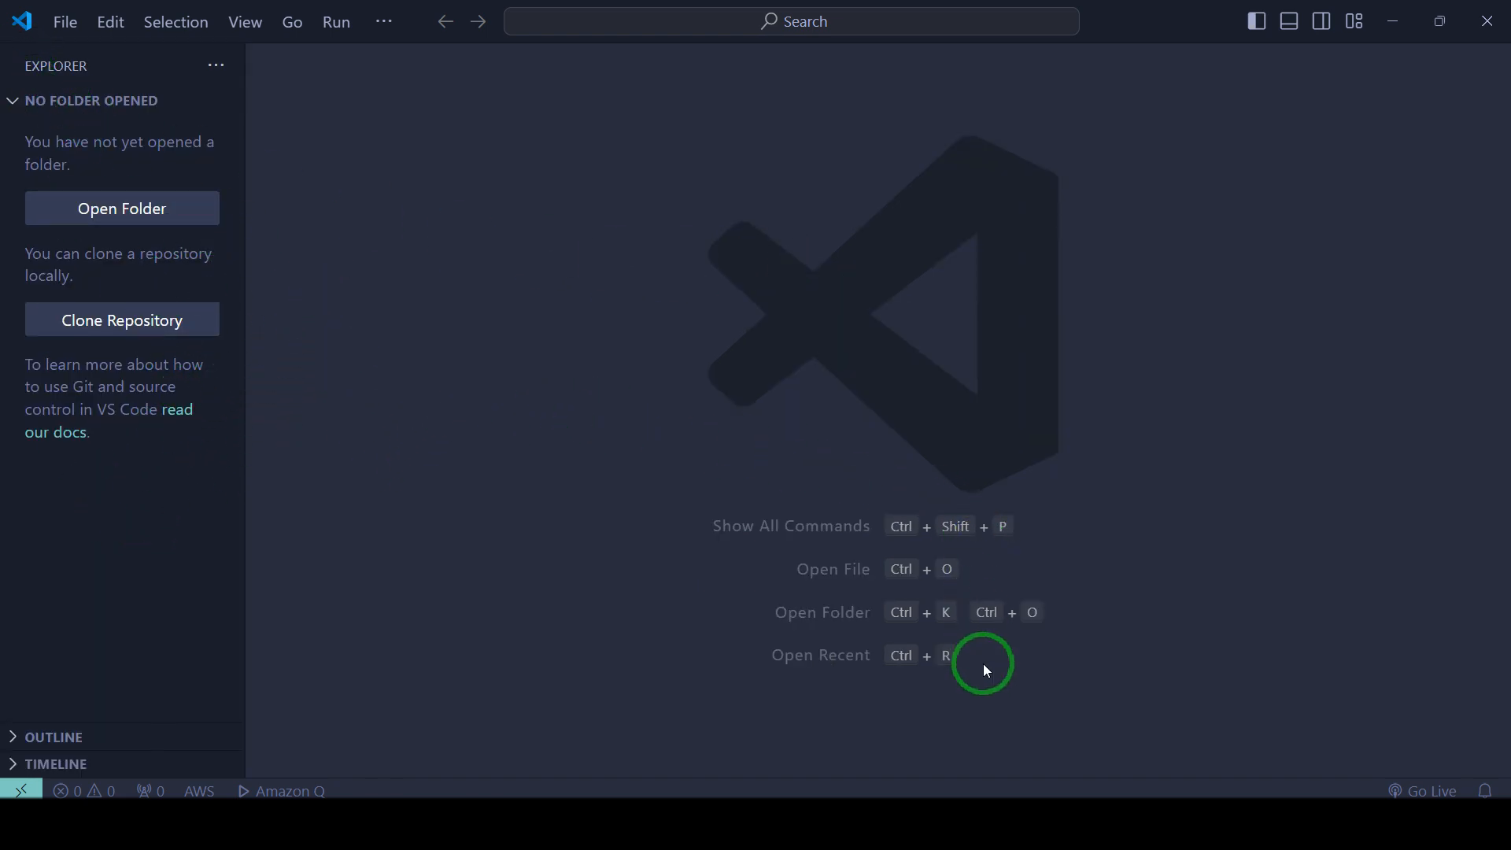
Switch back to Logitech G HUB and select the Desktop: Default profile for the mouse's assignments.
click(1026, 825)
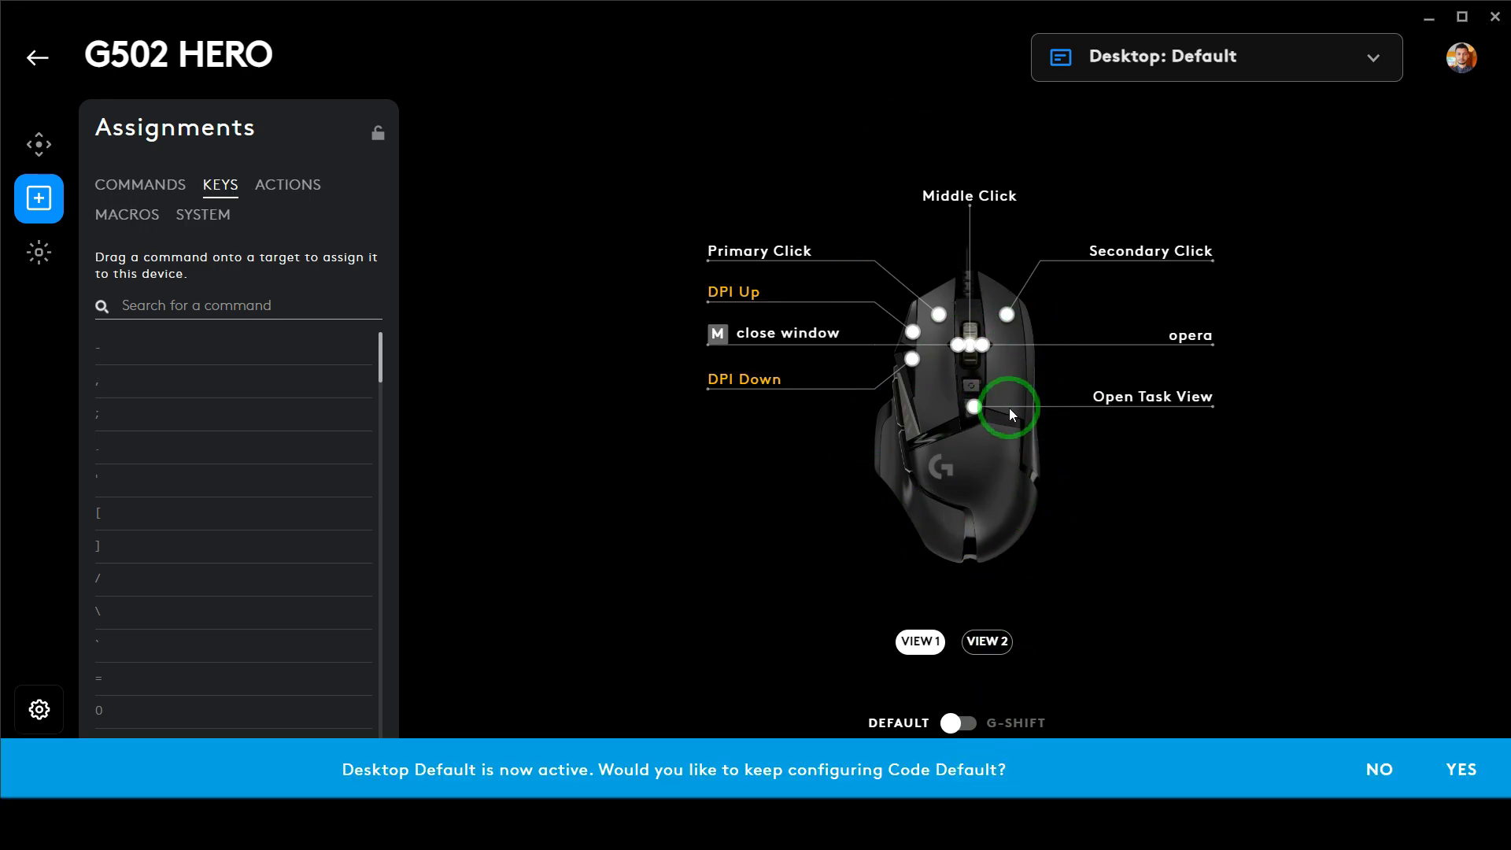
click(1185, 56)
click(1196, 160)
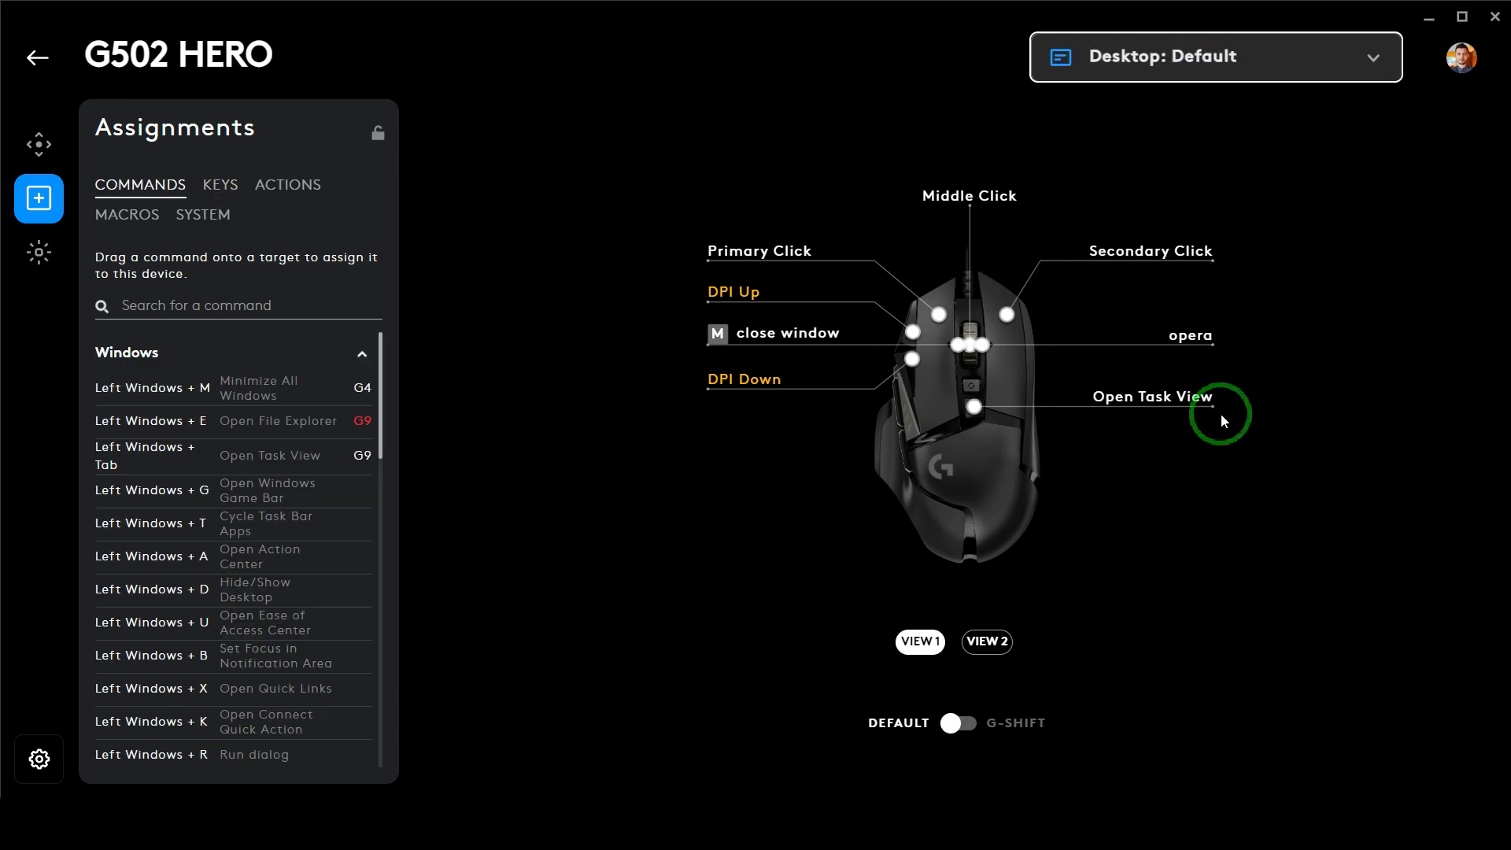